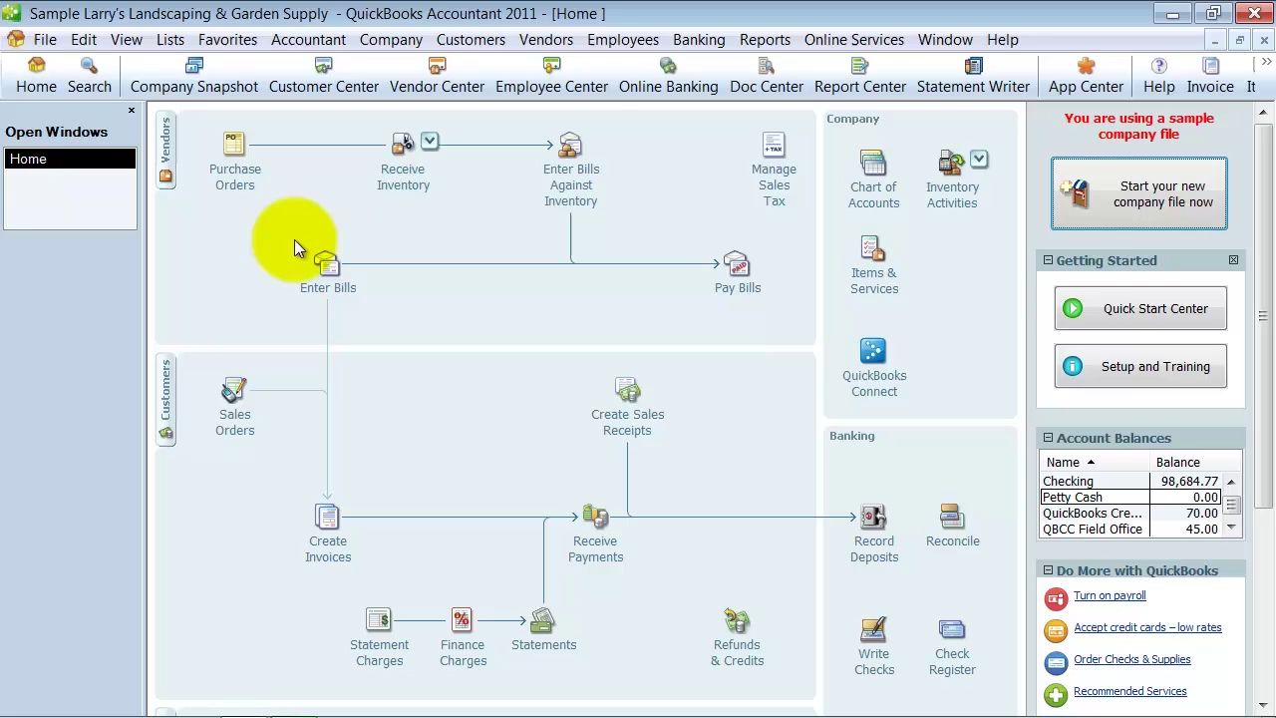
Open Receive Payments, declining the payment interview and hiding the payment processing panel
click(484, 45)
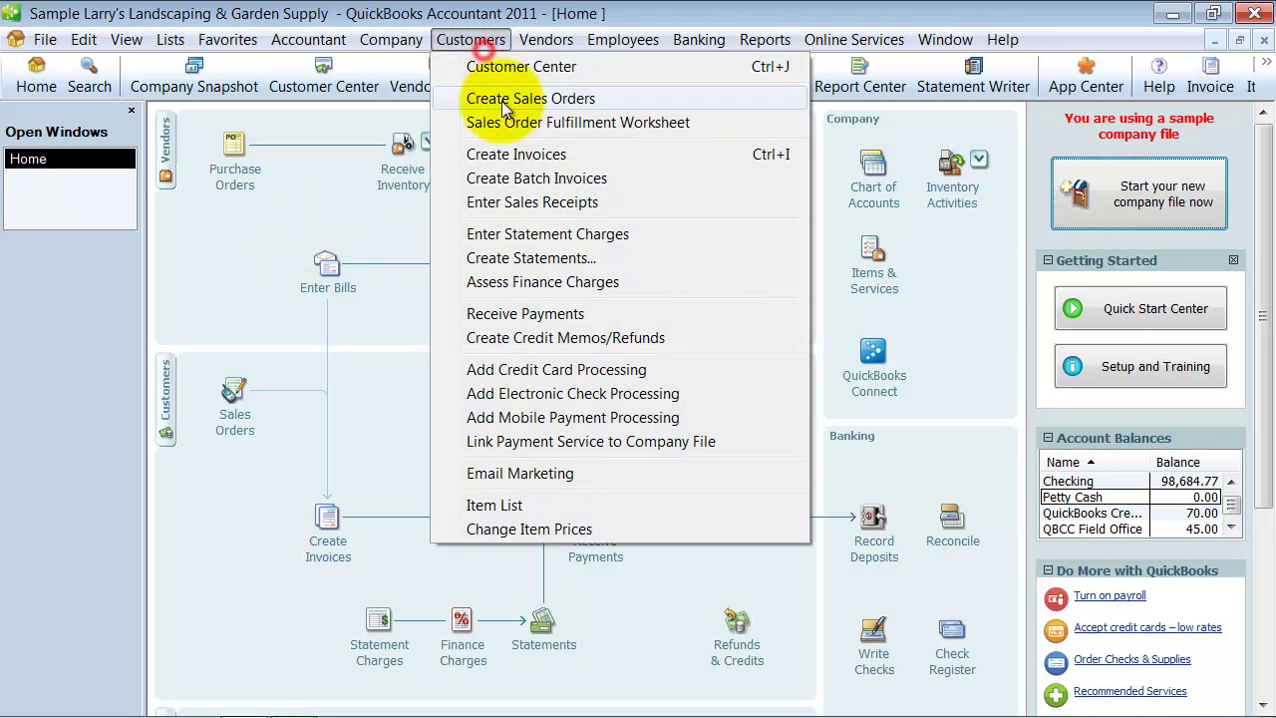
click(553, 314)
click(760, 396)
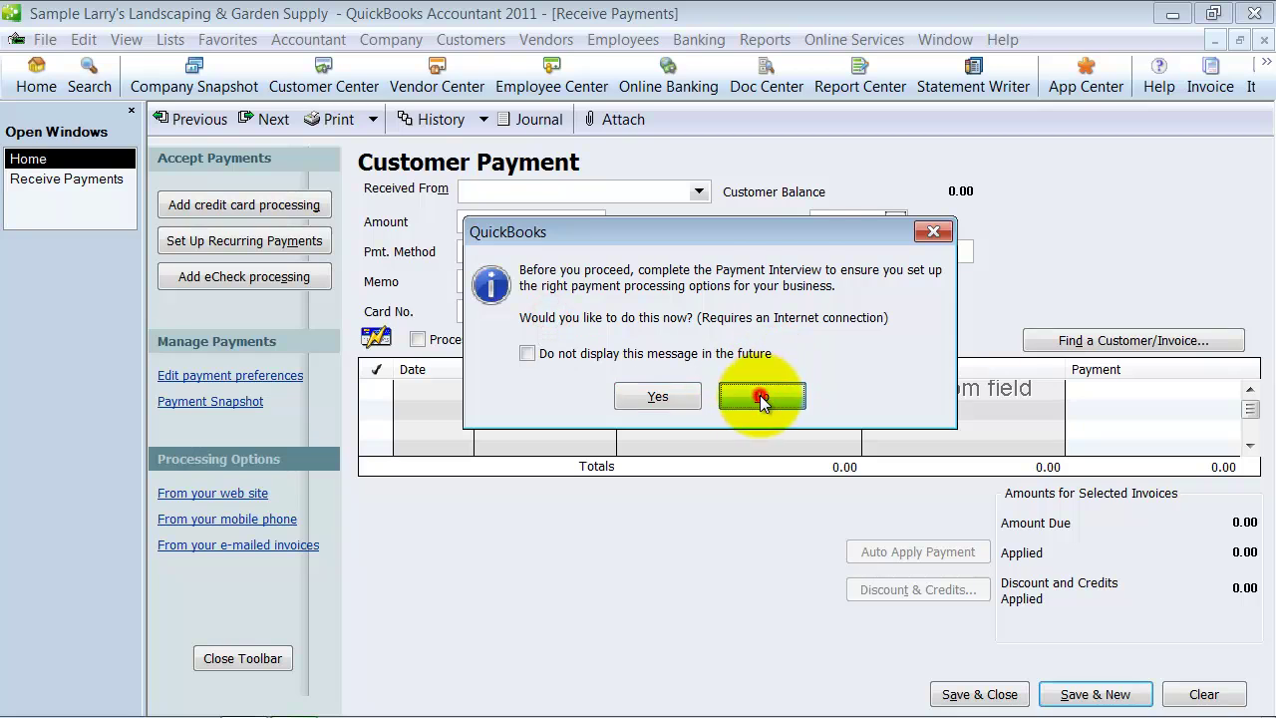
click(279, 659)
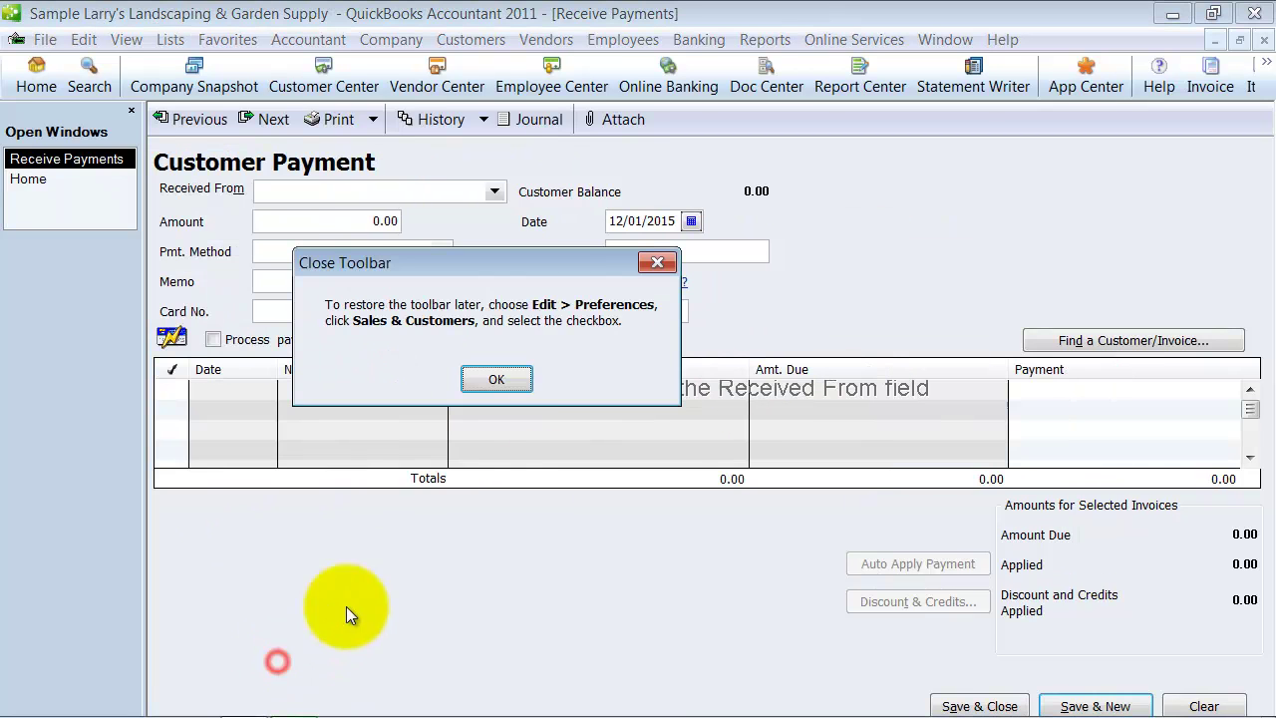
click(513, 393)
Apply a payment from Adam's Candy Shop to invoice 141 and turn off automatic payment calculation
click(313, 193)
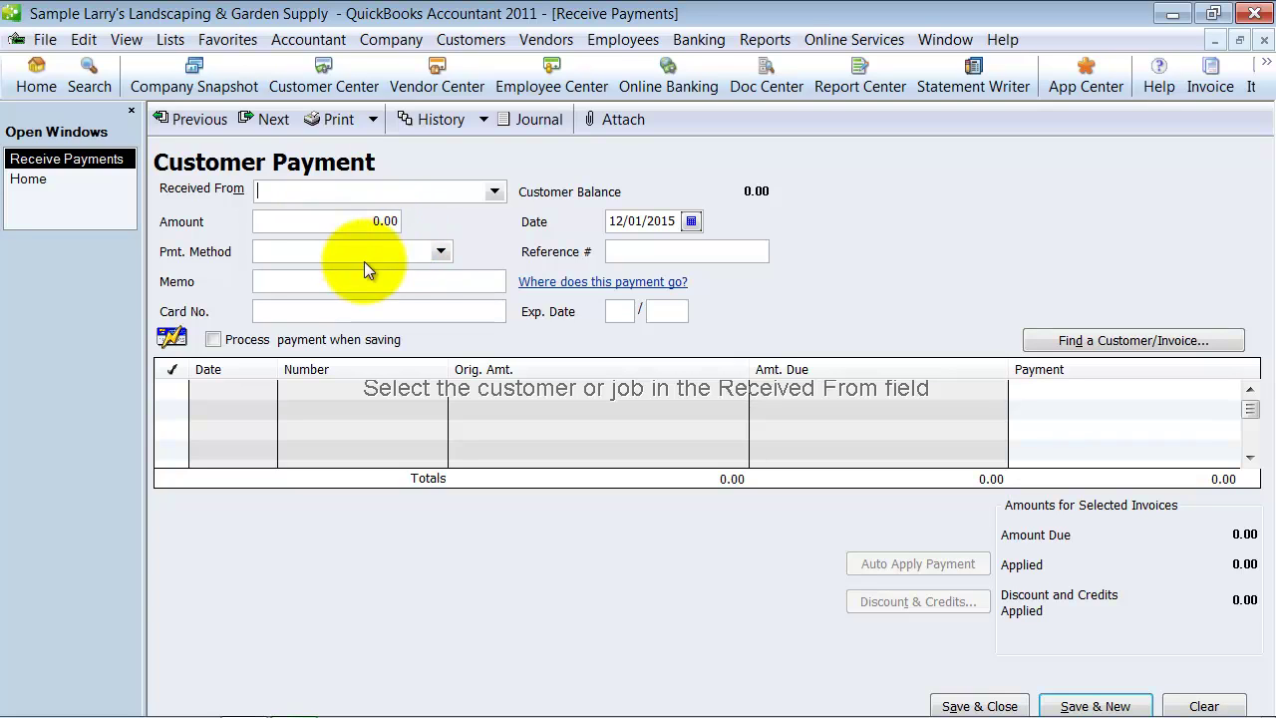
click(328, 85)
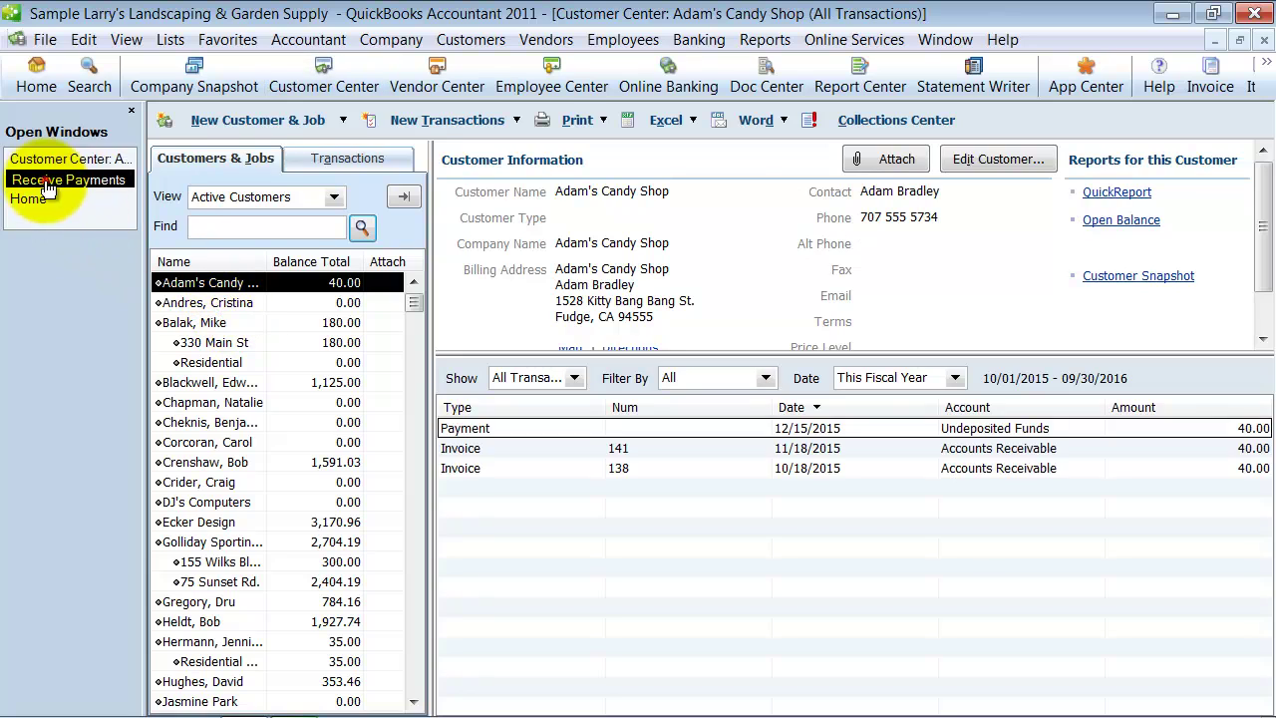
click(59, 179)
text(Adam's Candy Shop)
key(Tab)
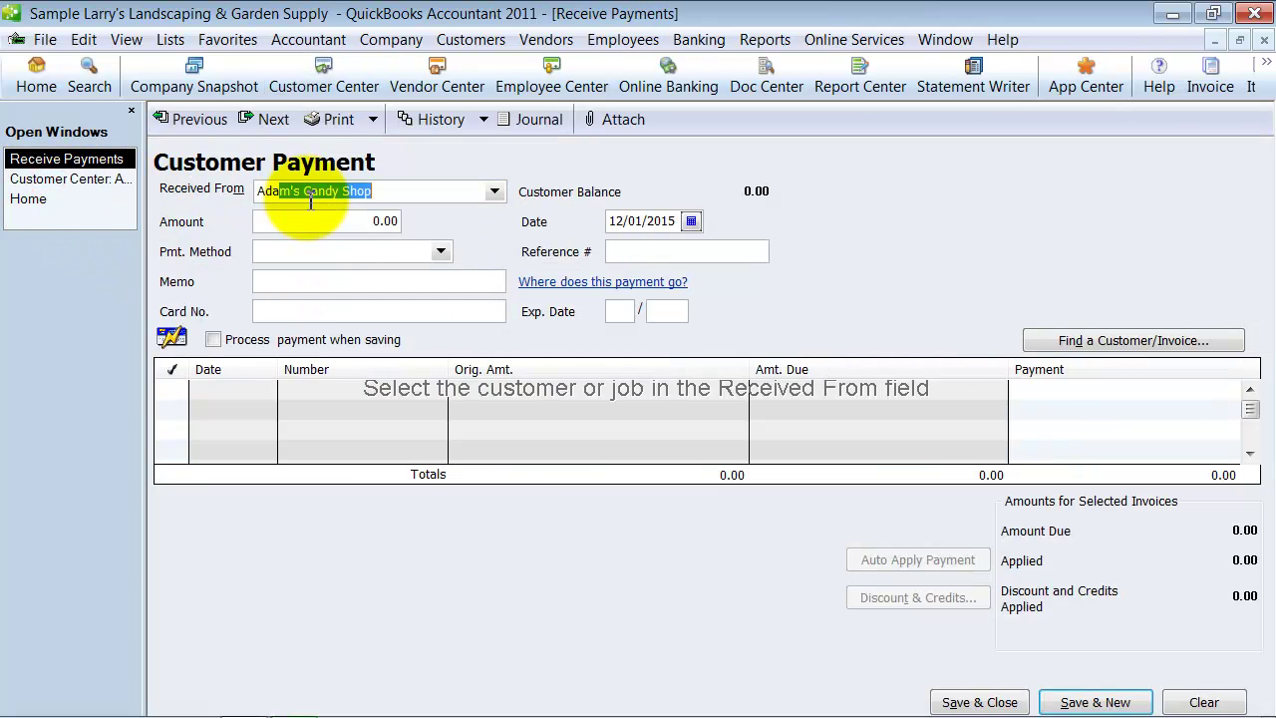
click(175, 389)
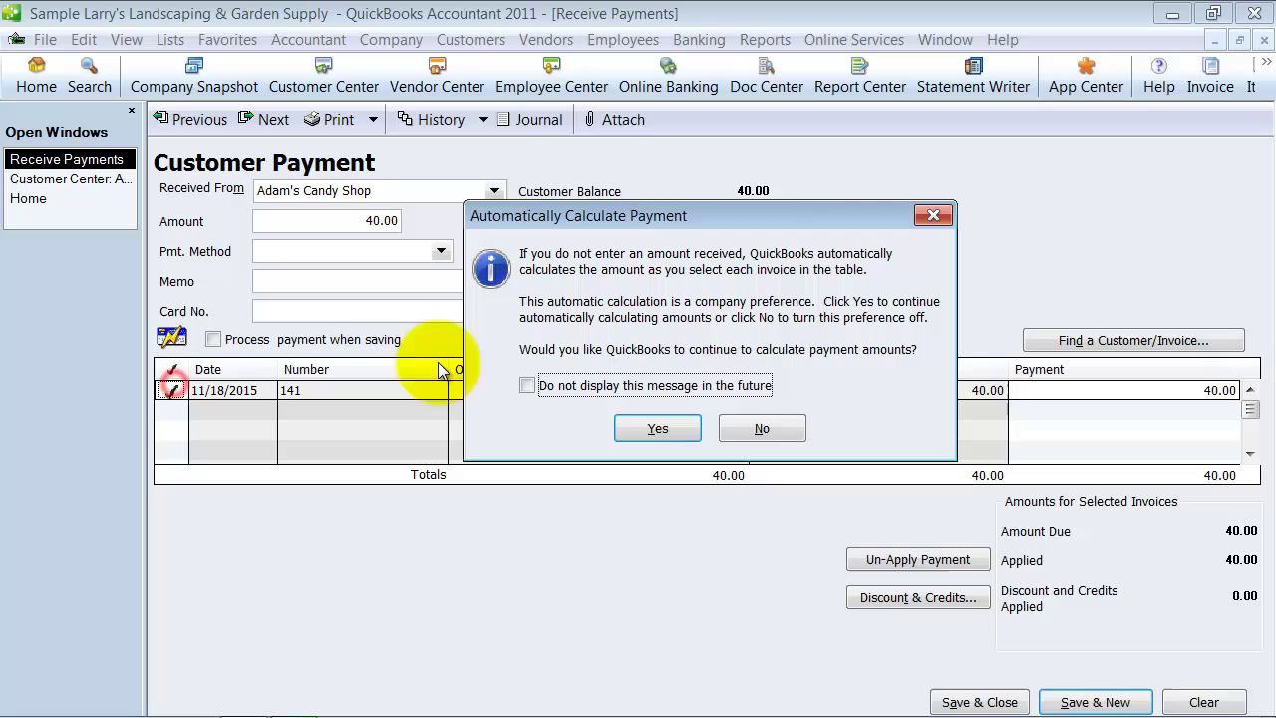
click(610, 387)
click(795, 428)
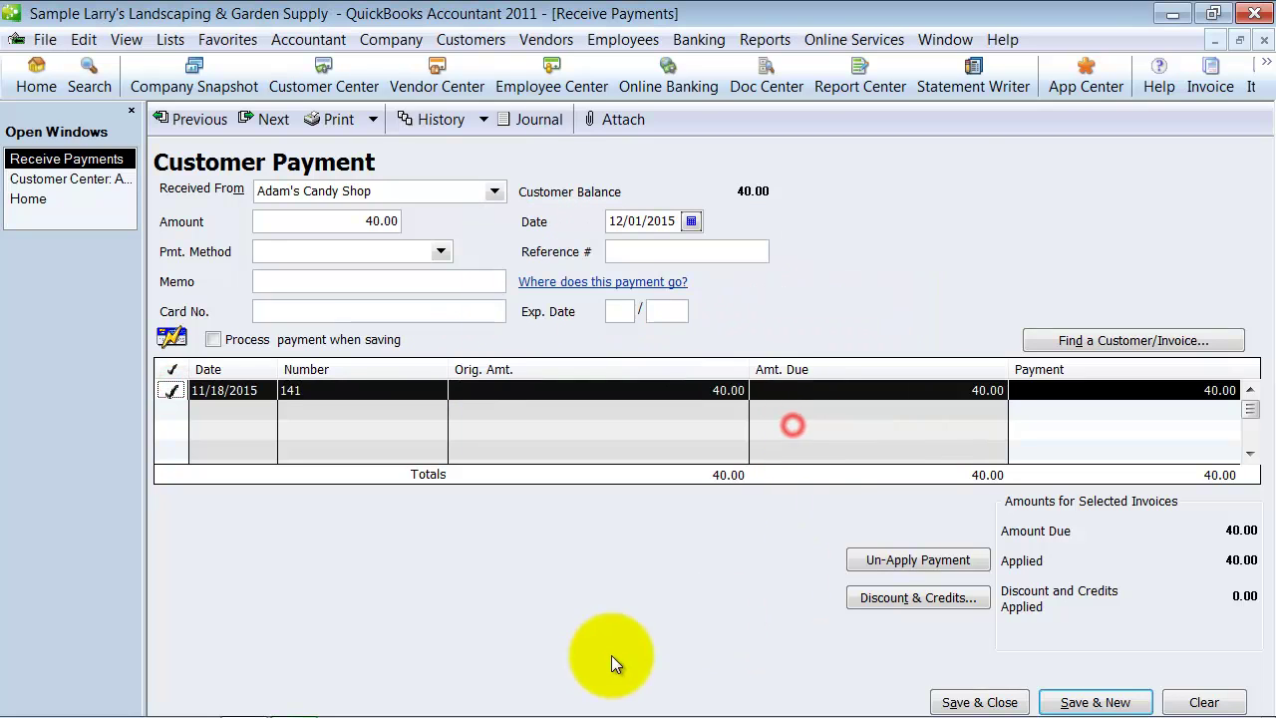
Set the payment method to Check, number 1234, and save the 40.00 payment for a new one
click(367, 222)
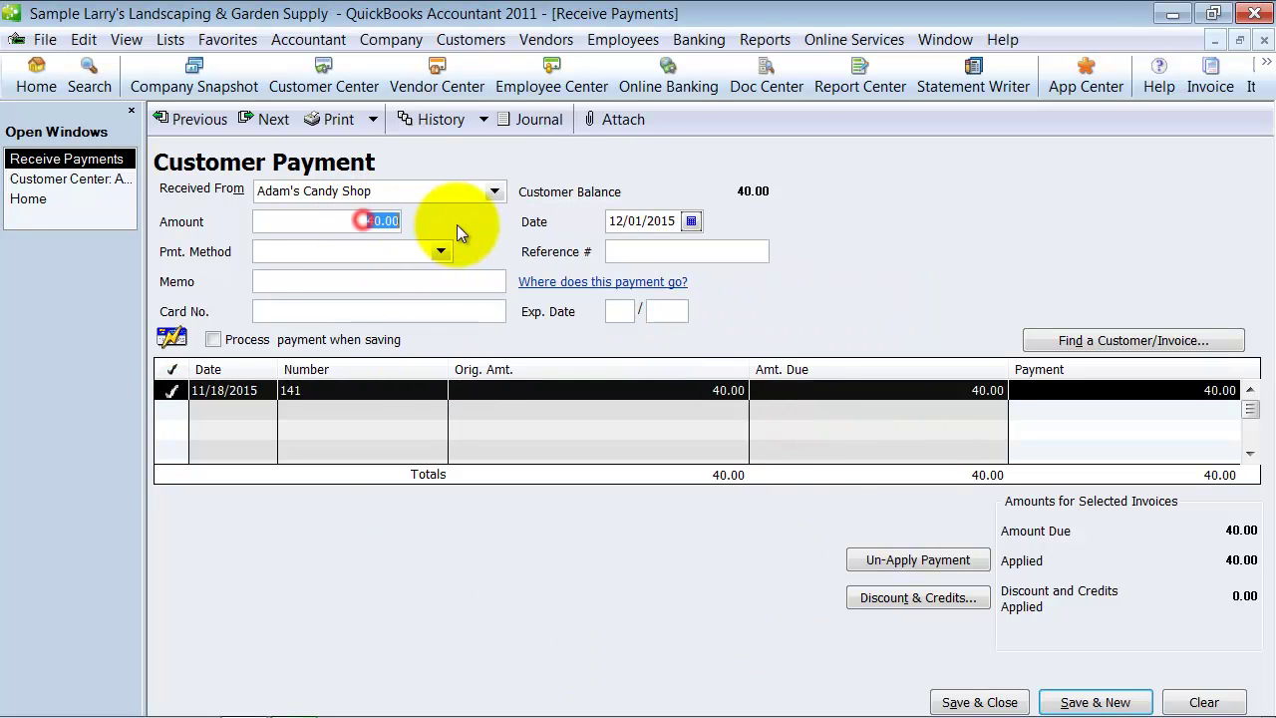
click(378, 253)
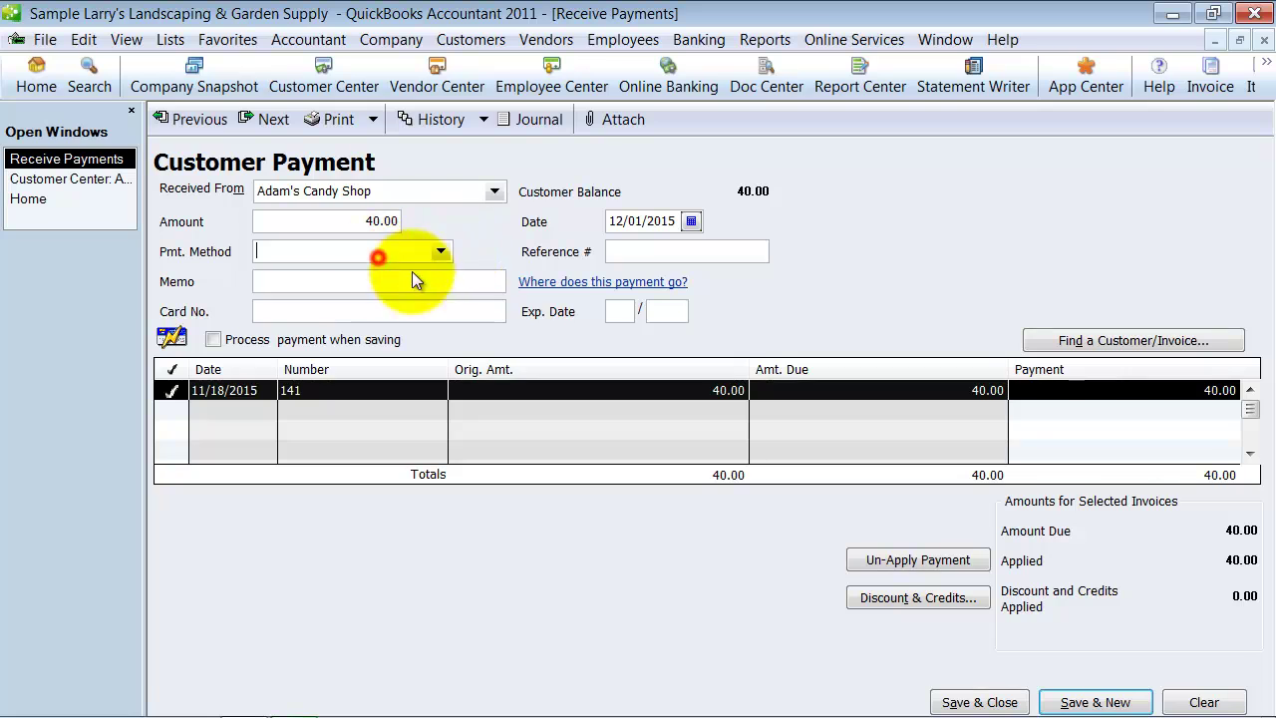
click(440, 251)
click(291, 318)
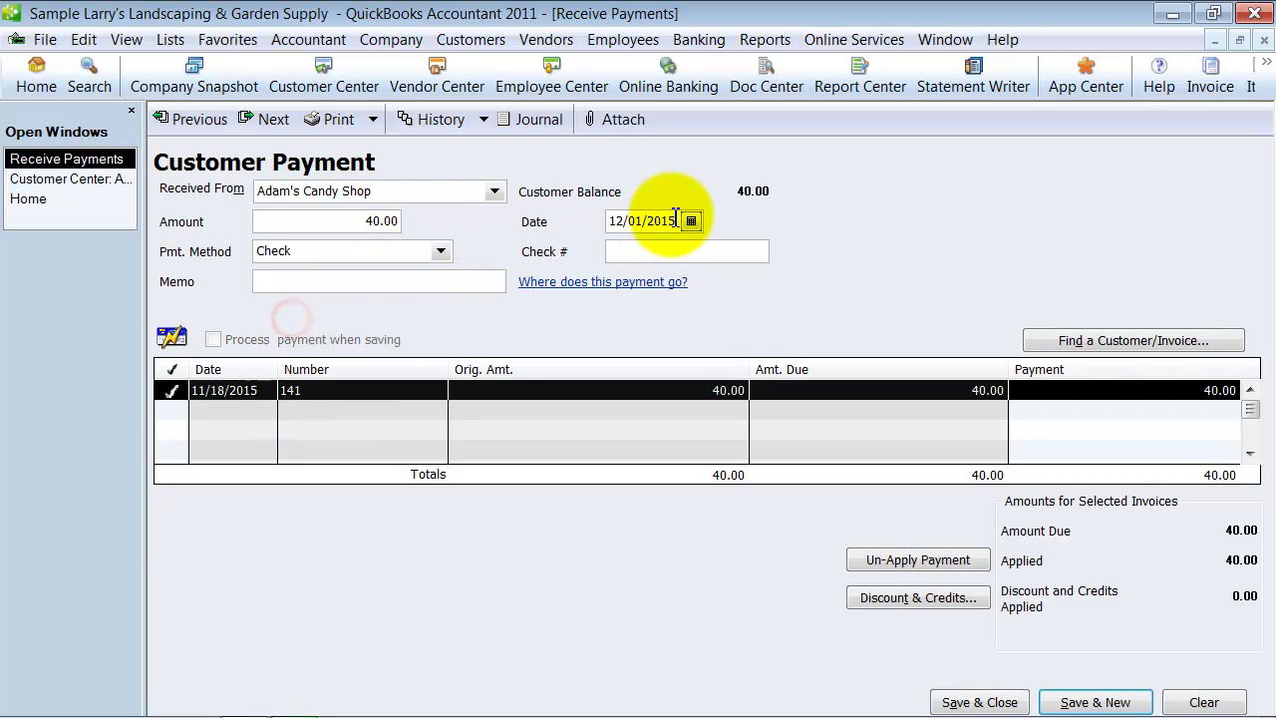
click(622, 256)
text(1234)
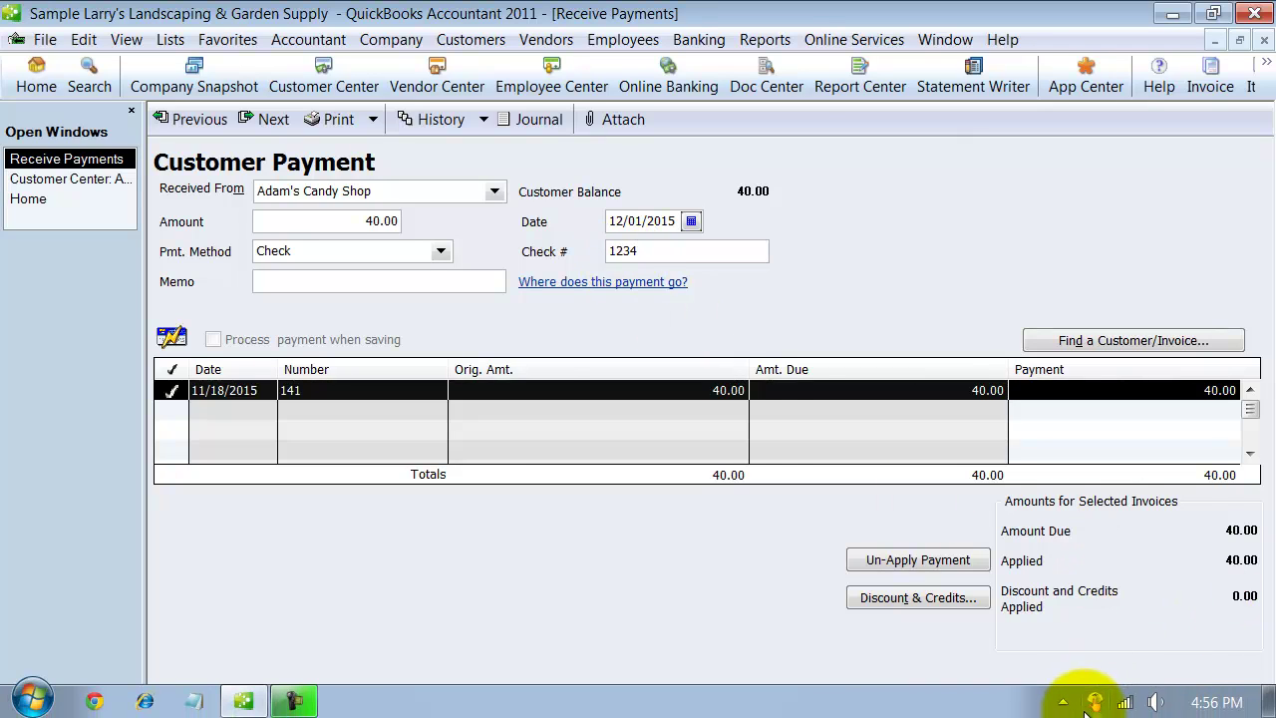
click(1109, 701)
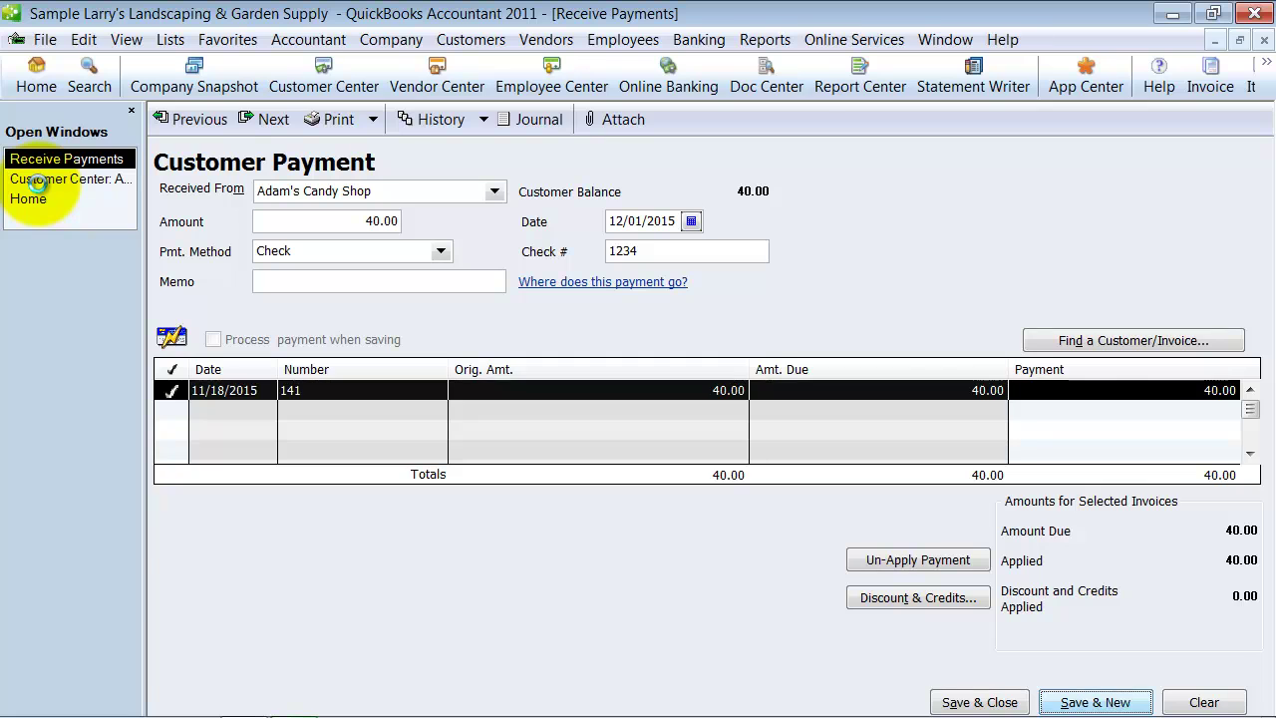
Select the second customer and mark invoice 116 for payment, dismissing the over-applied warning
click(40, 180)
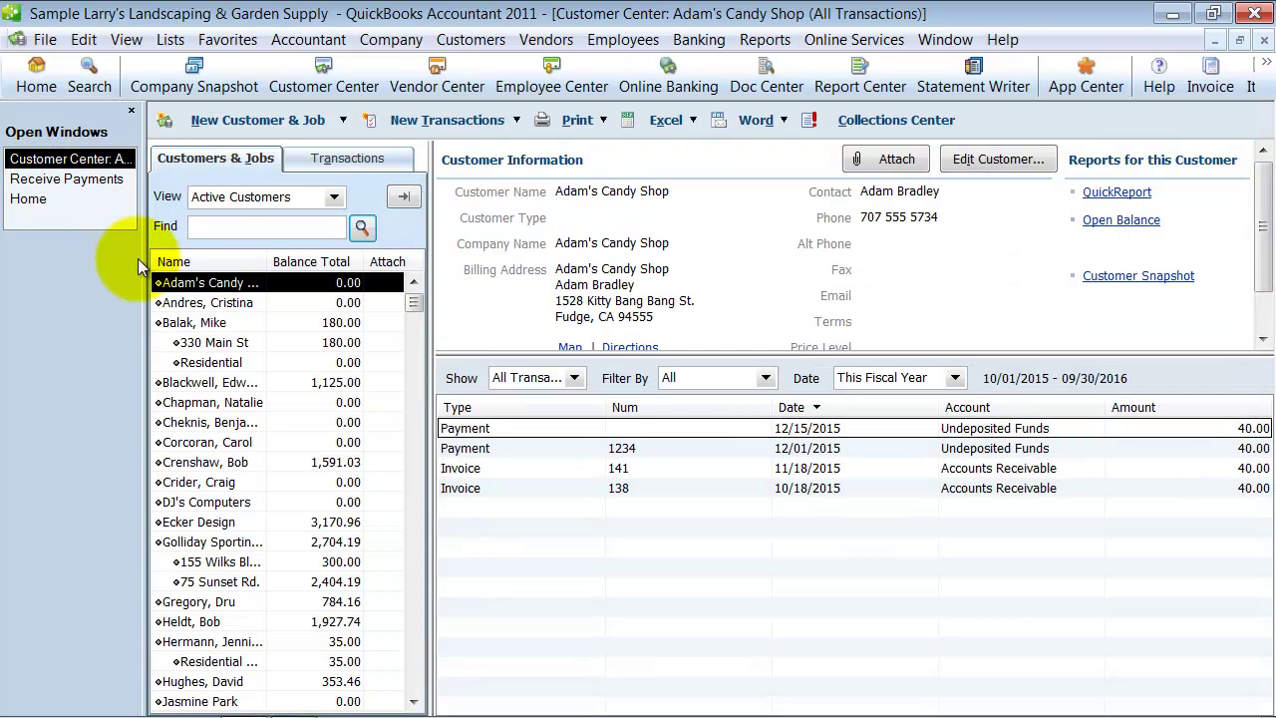
click(185, 322)
click(36, 178)
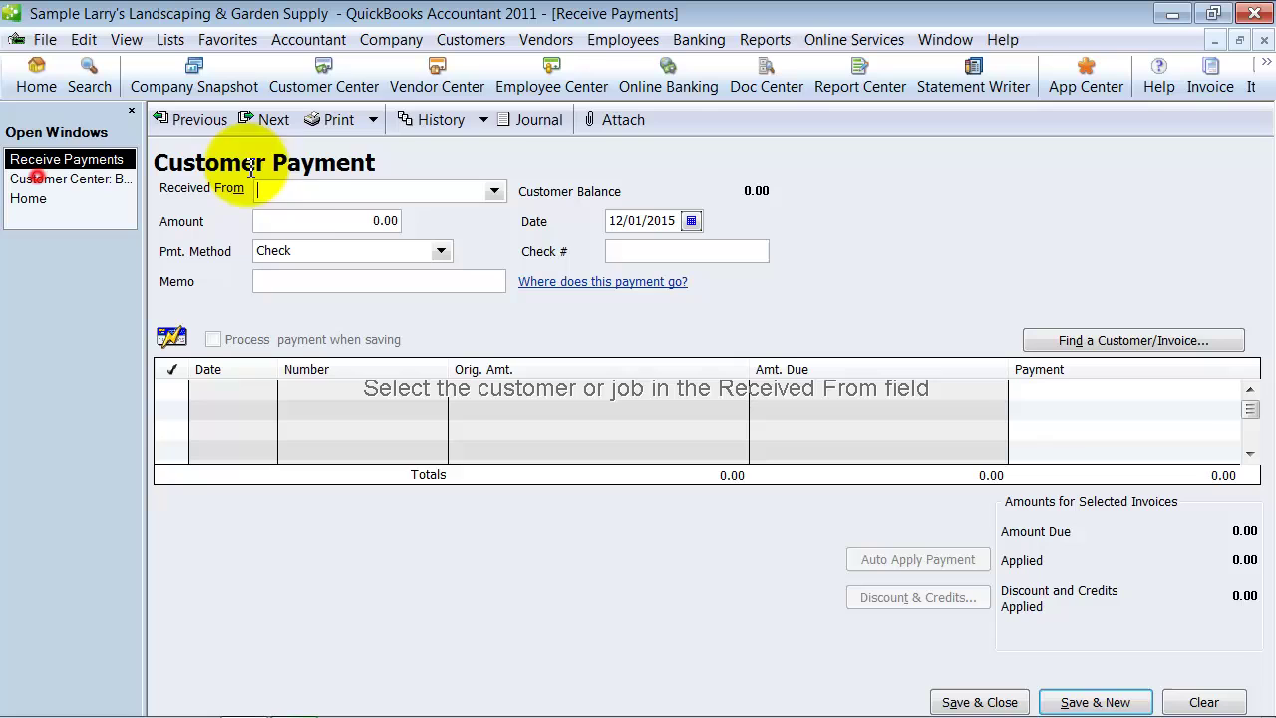
text(Balak, Mike)
key(Tab)
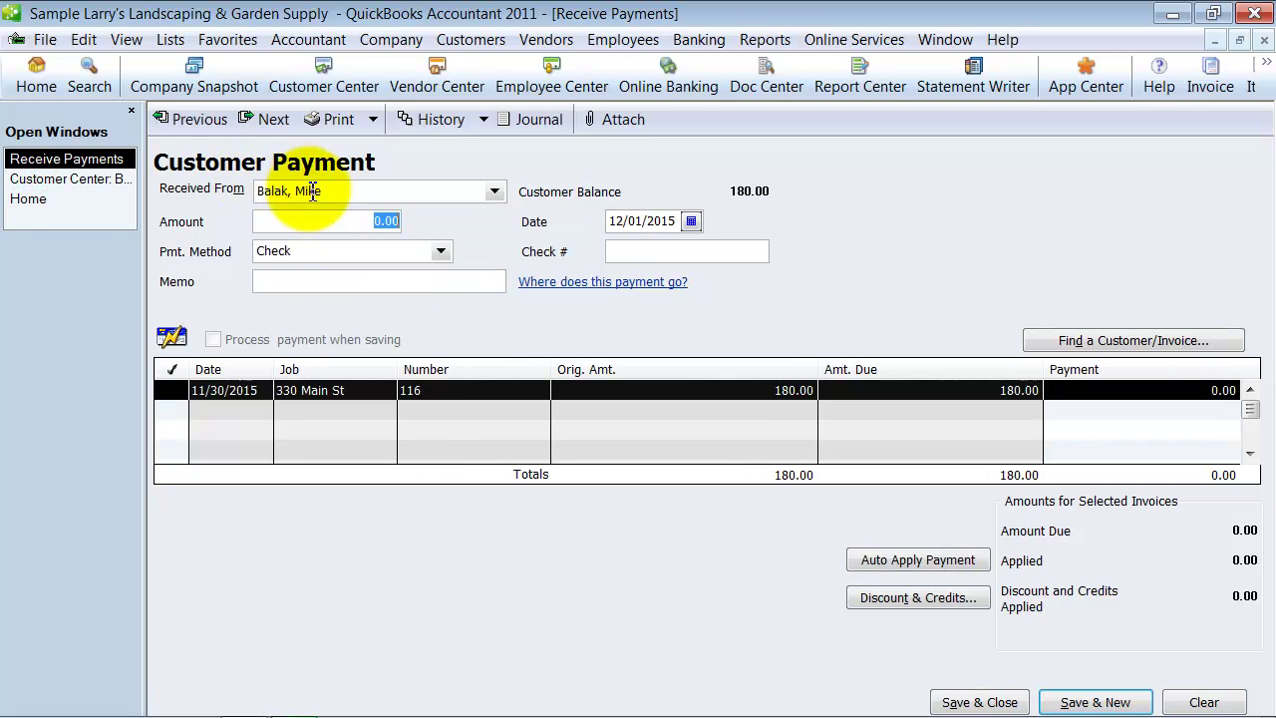
click(171, 389)
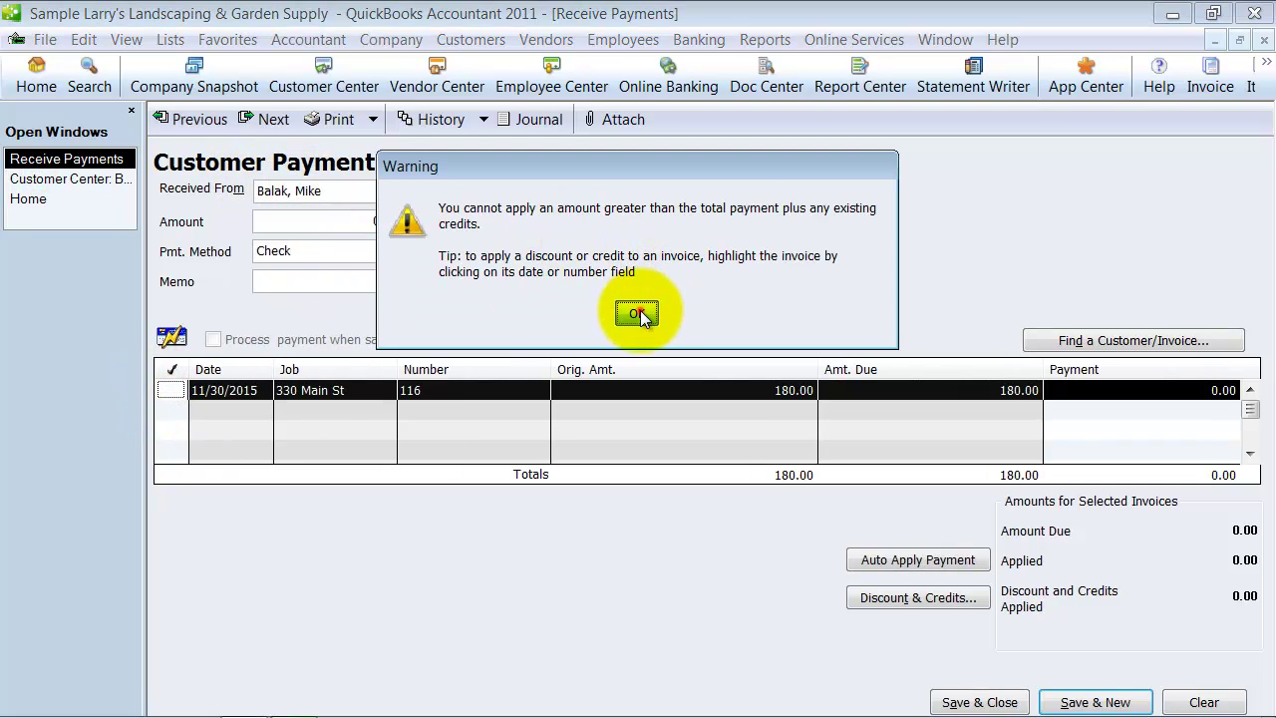
click(638, 314)
Enter 180.00 received with check number 2245 and save and close the payment
click(329, 220)
text(180)
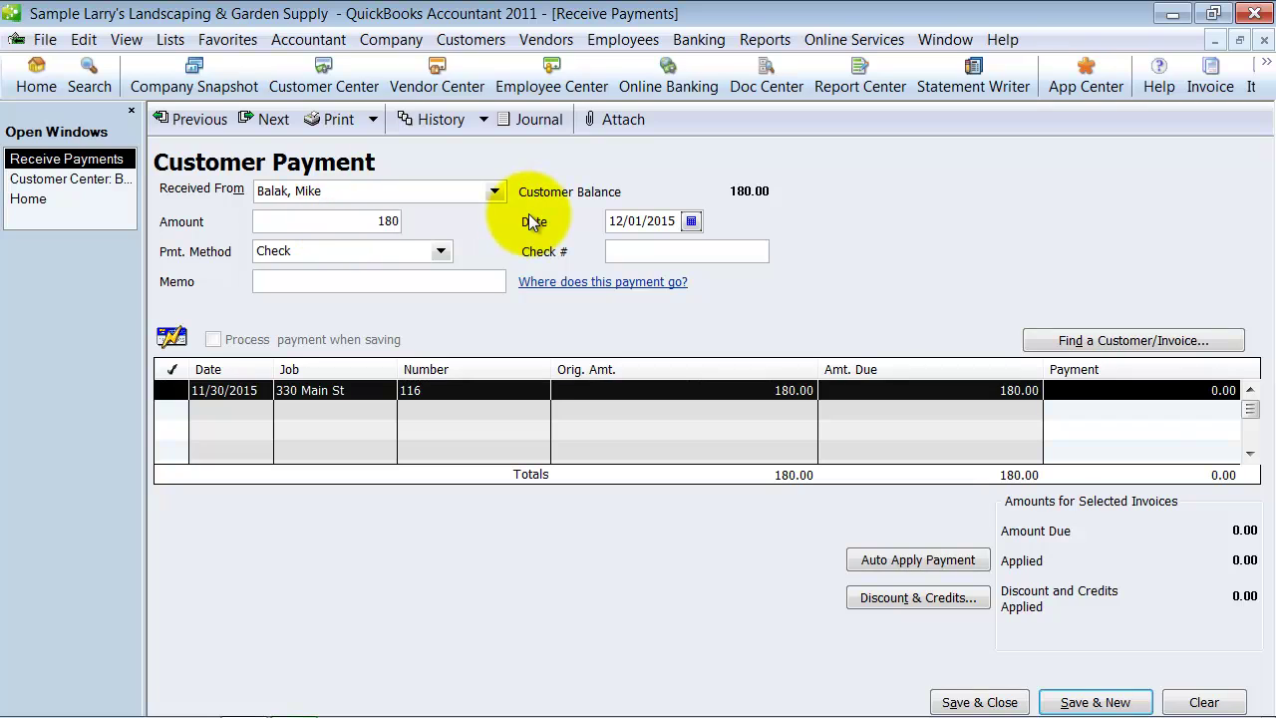
key(Tab)
click(678, 247)
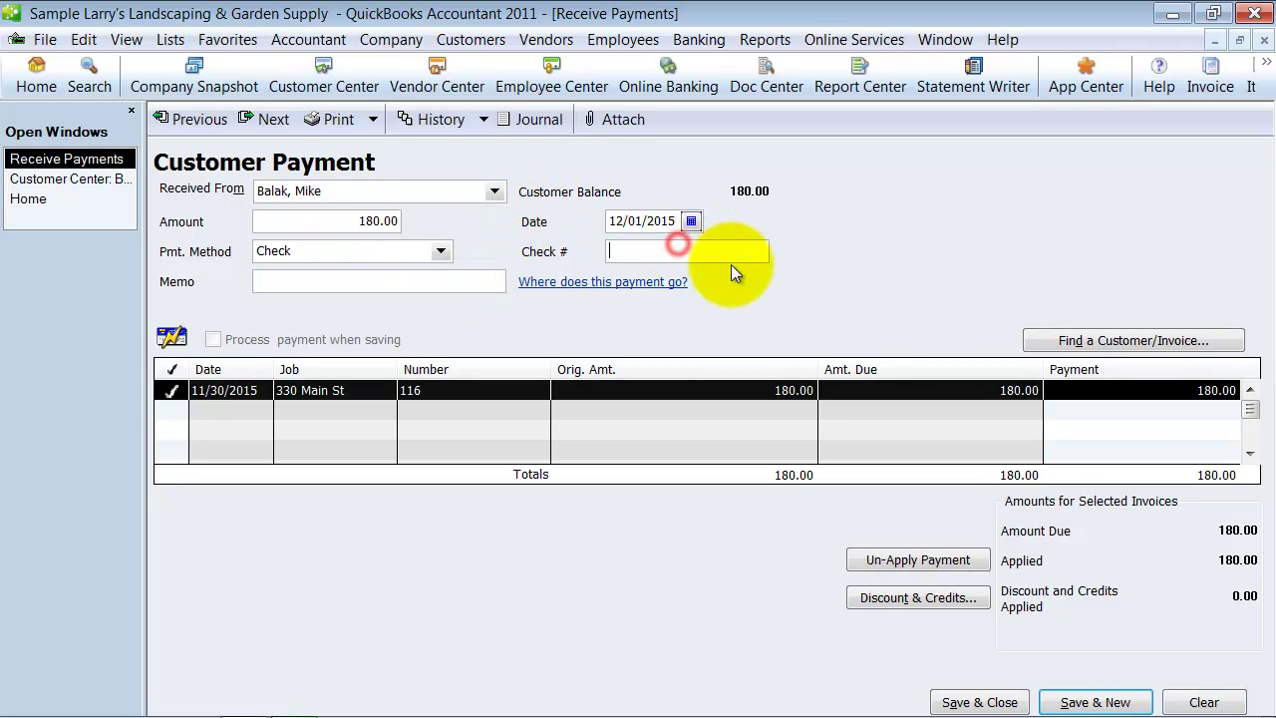
text(2245)
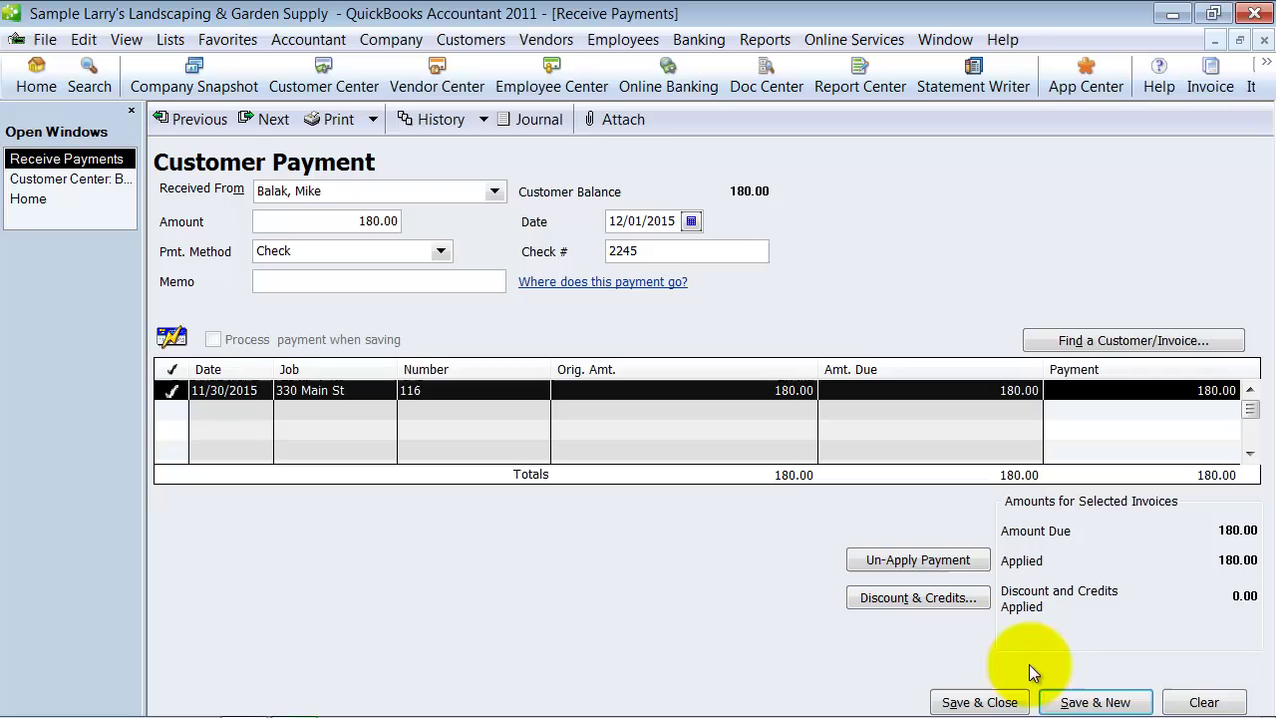
click(1025, 701)
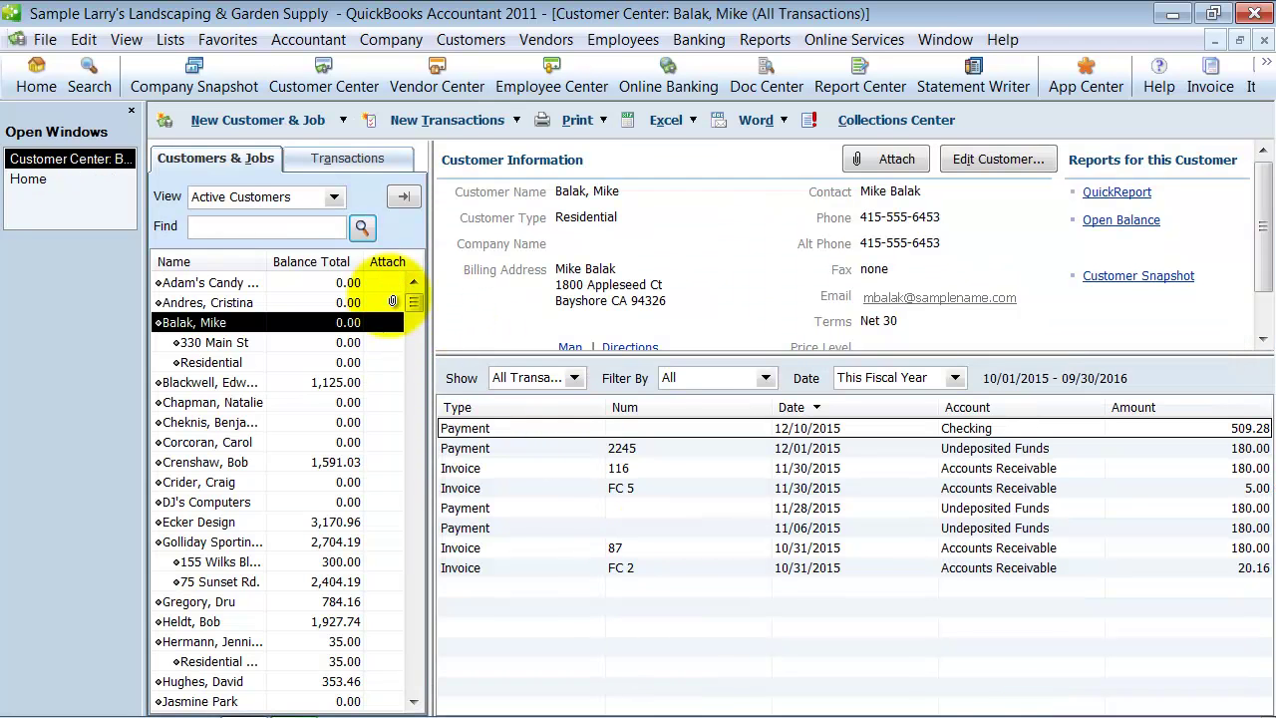
click(1264, 42)
click(169, 39)
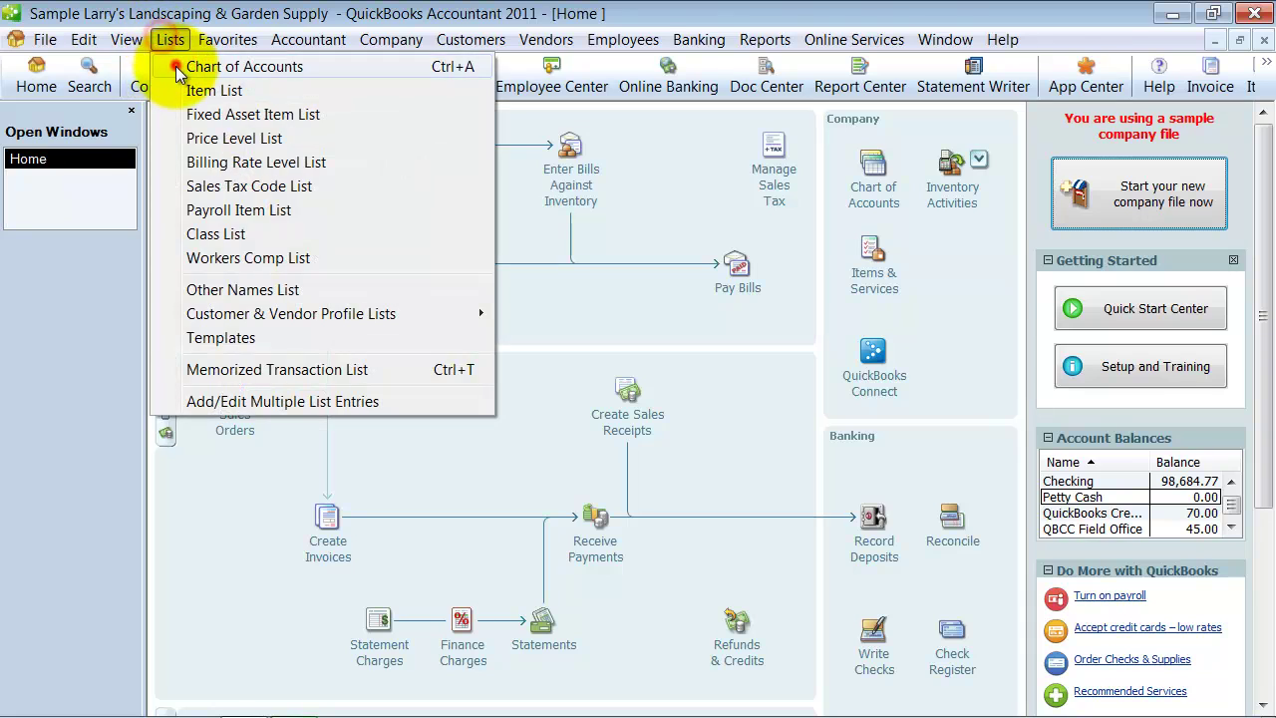
click(177, 68)
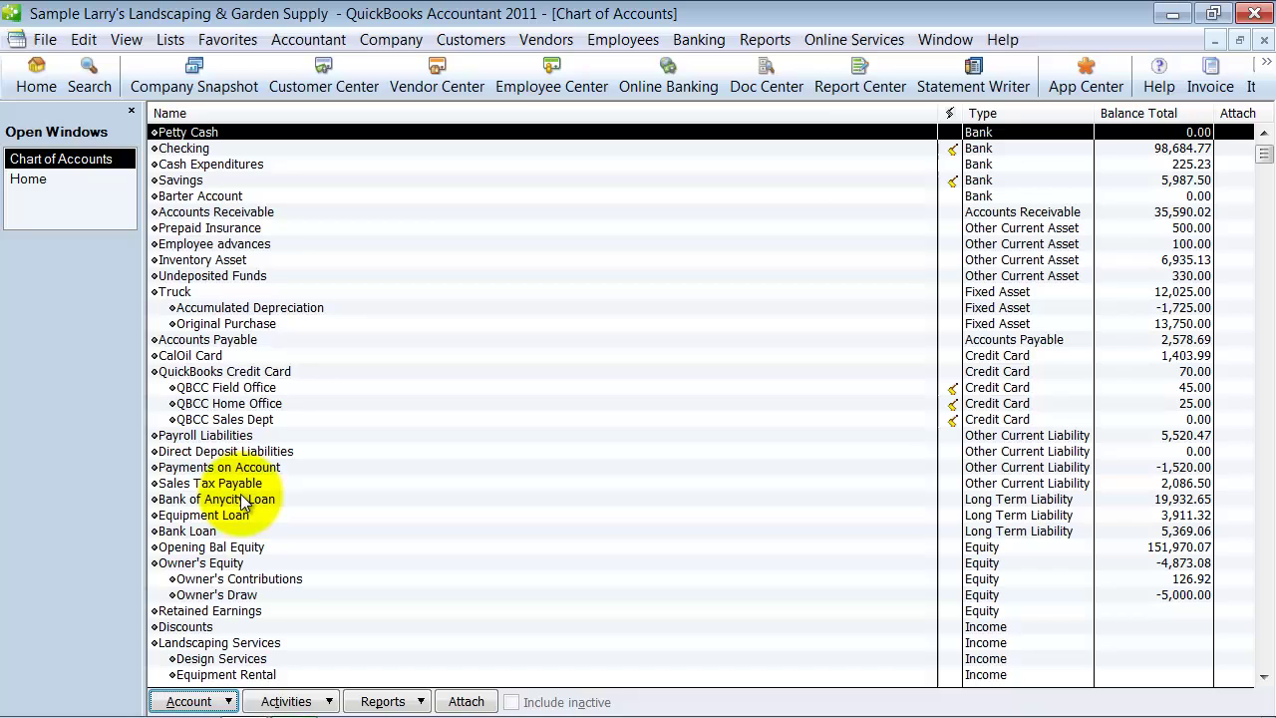
click(196, 277)
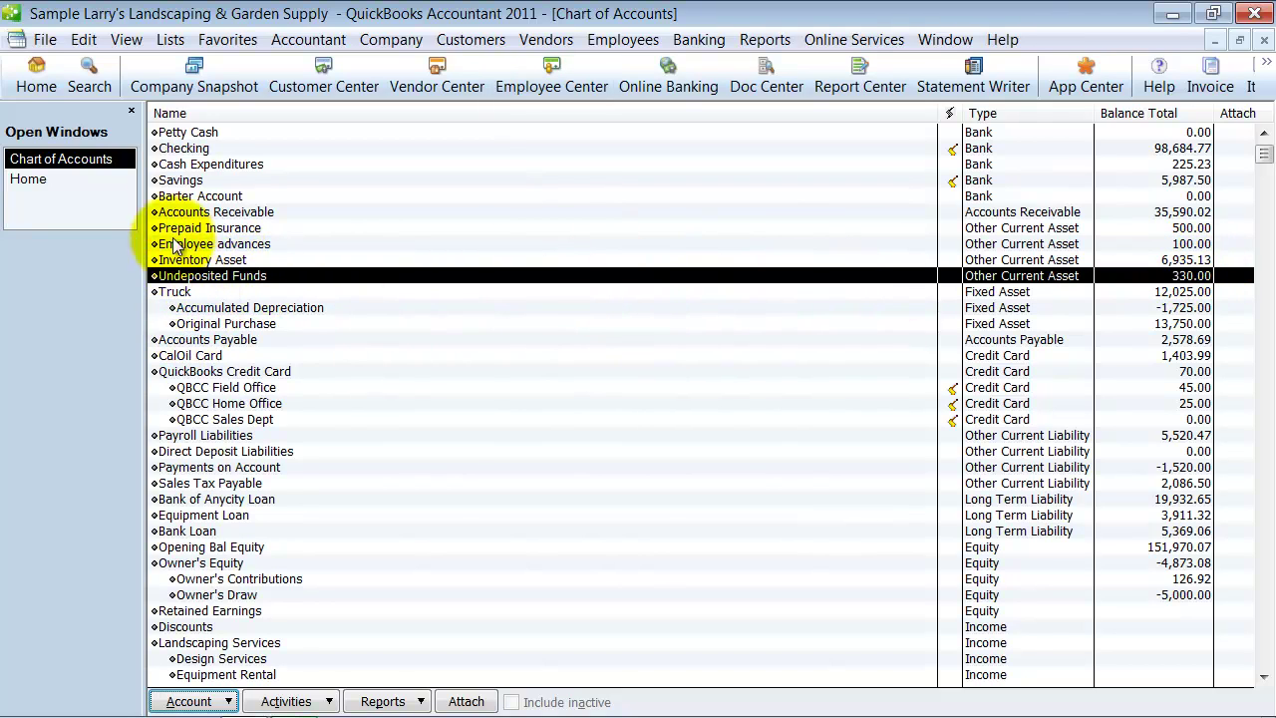
click(165, 152)
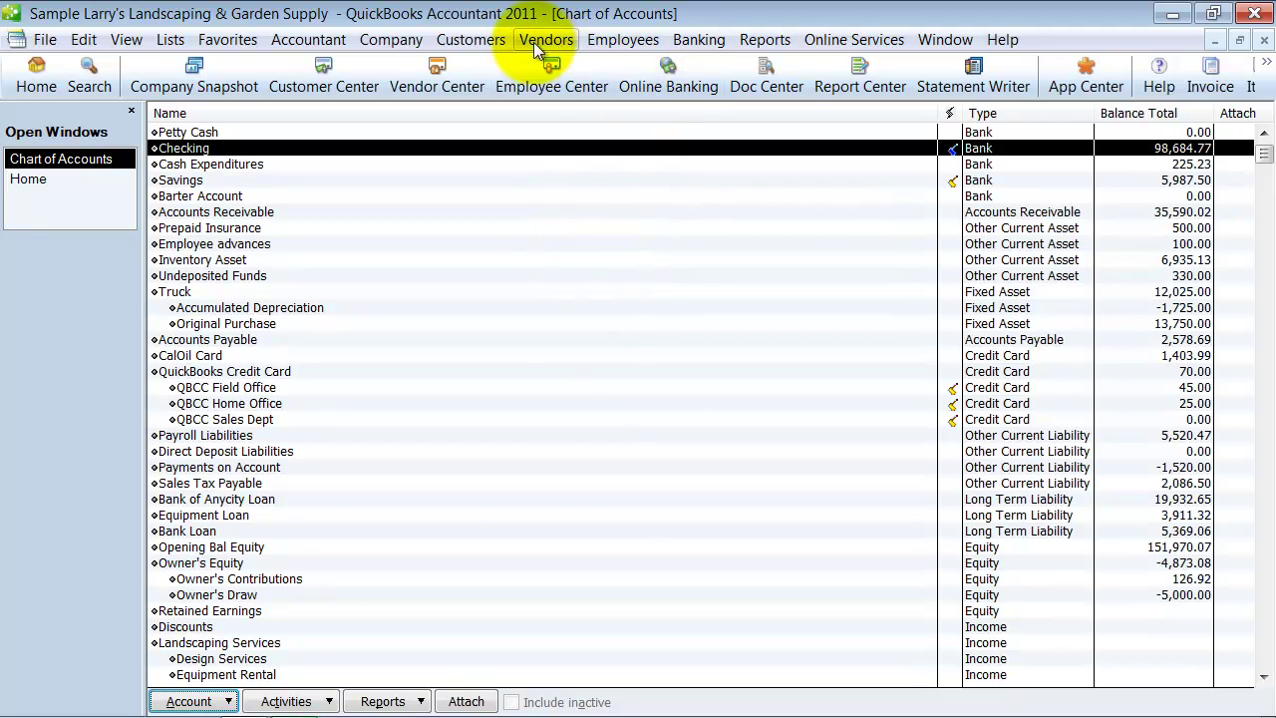
Add check payments 1234 and 2245 to a new deposit via Make Deposits
click(504, 40)
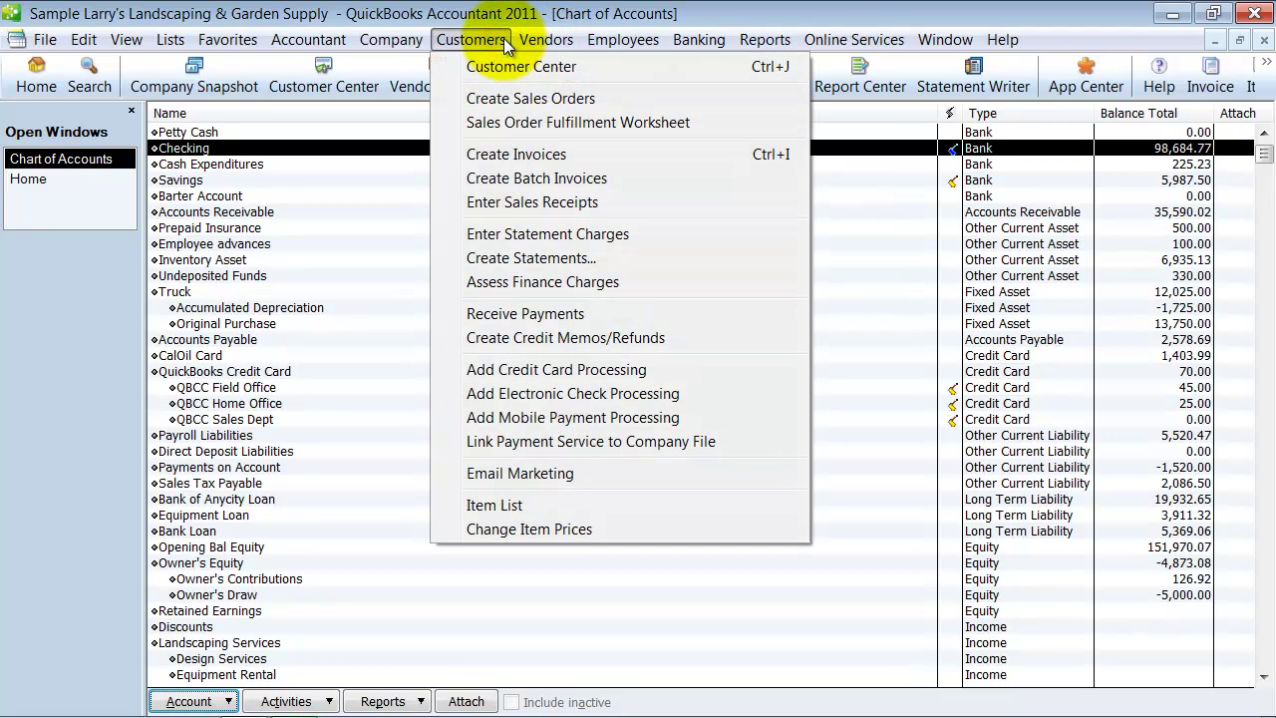
mouse_move(695, 40)
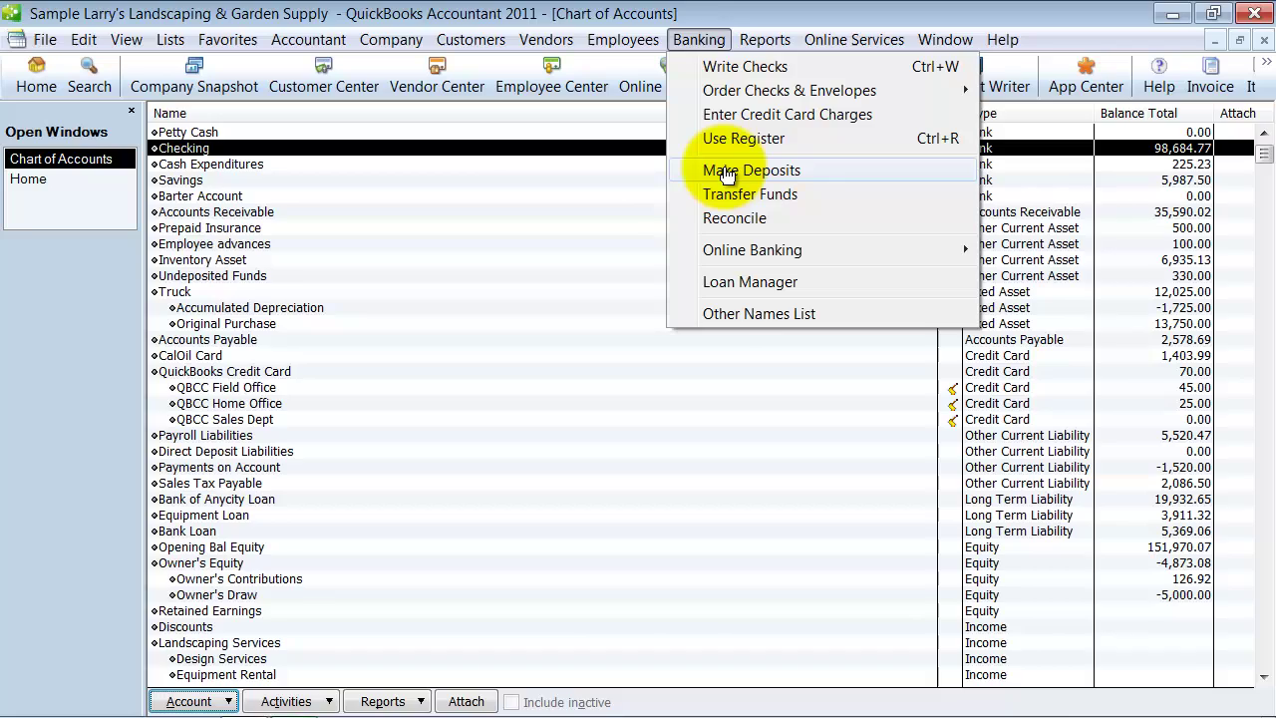
click(727, 172)
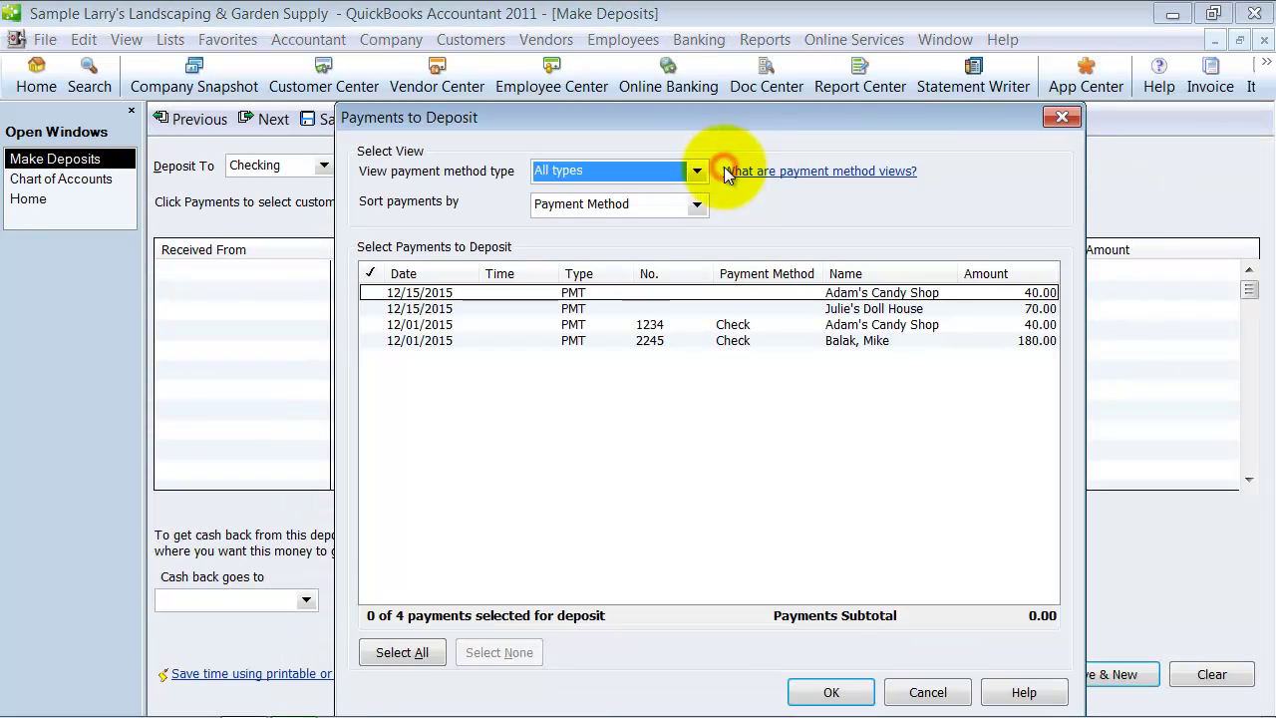
click(370, 324)
click(370, 340)
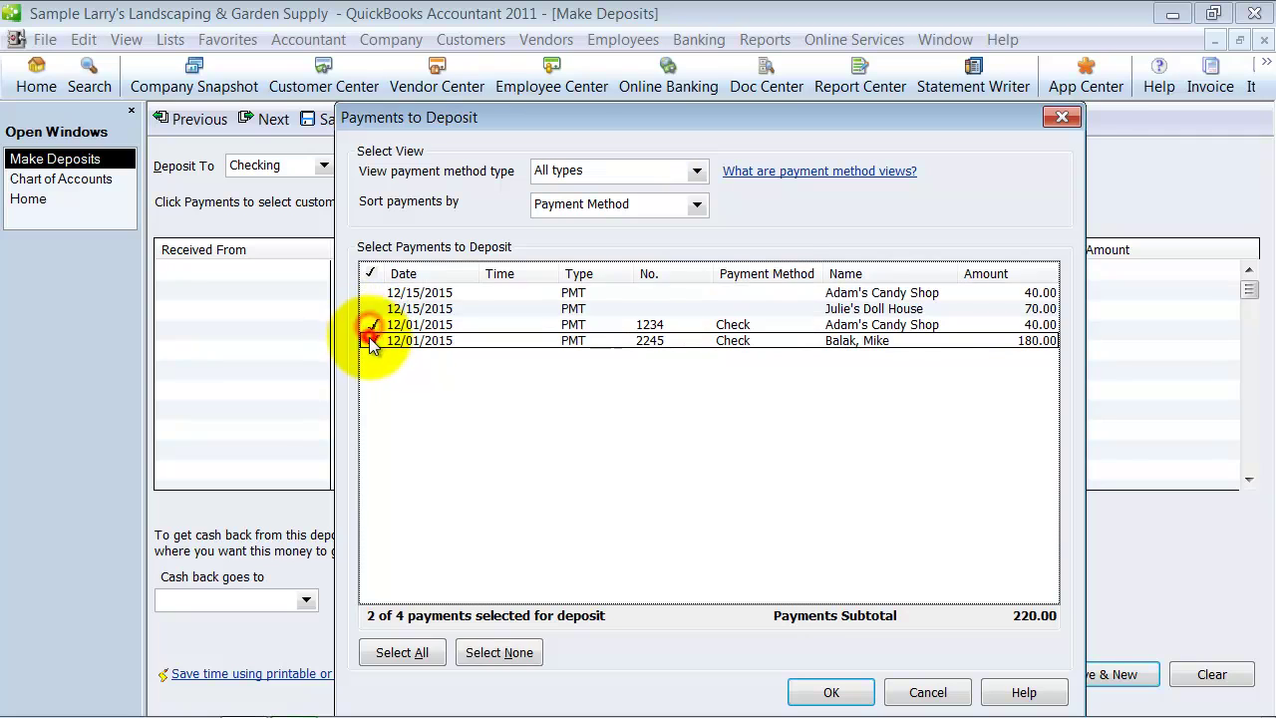
click(826, 686)
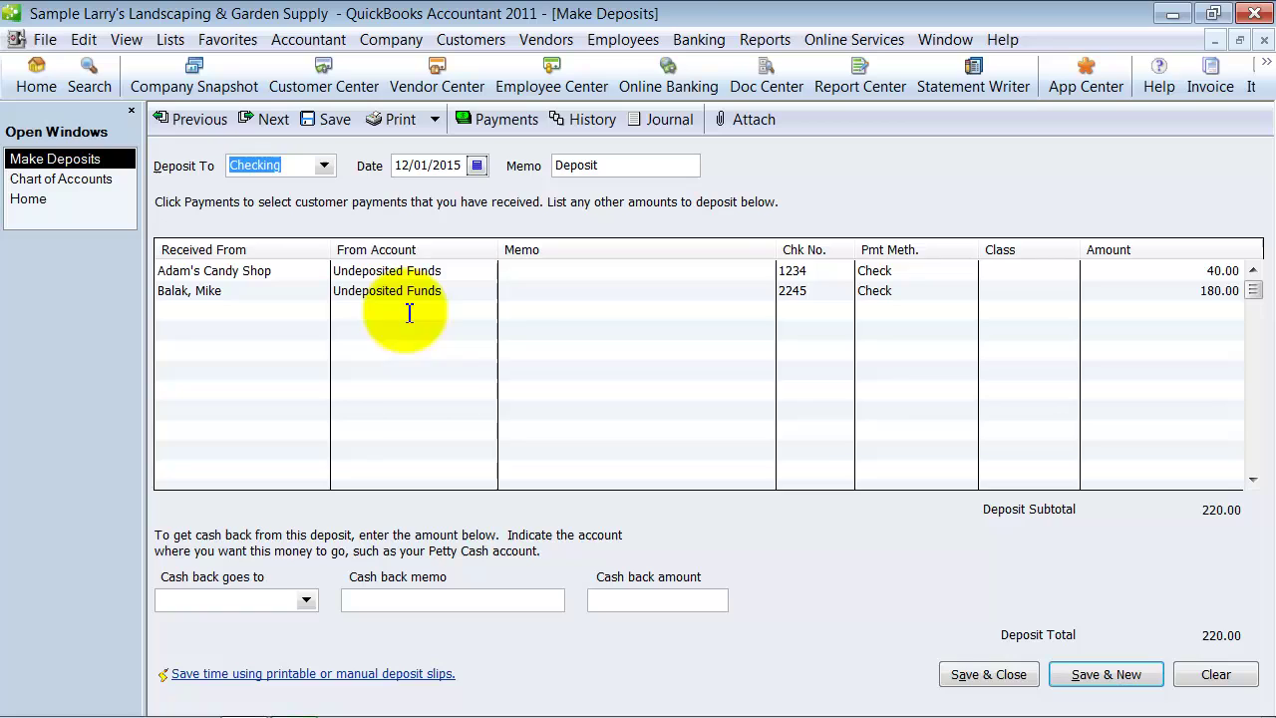
Date the 220.00 deposit 12/03/2015 and save it
key(Tab)
click(476, 166)
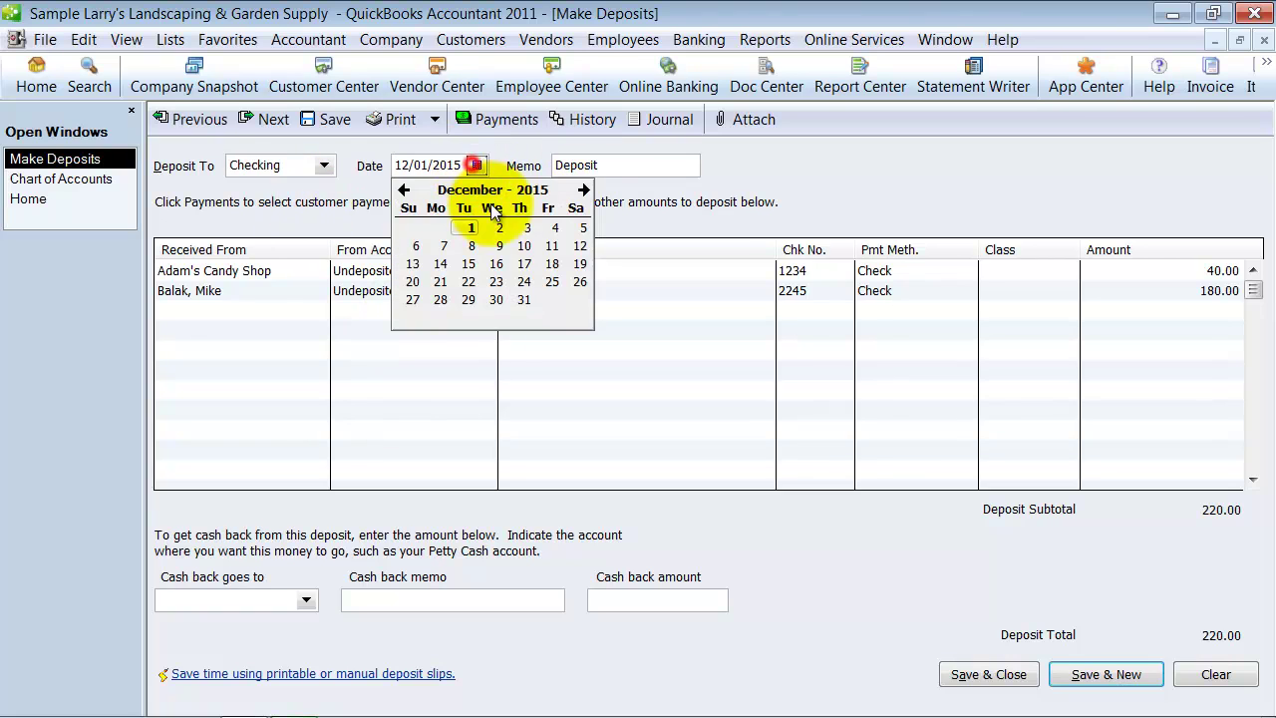
click(527, 227)
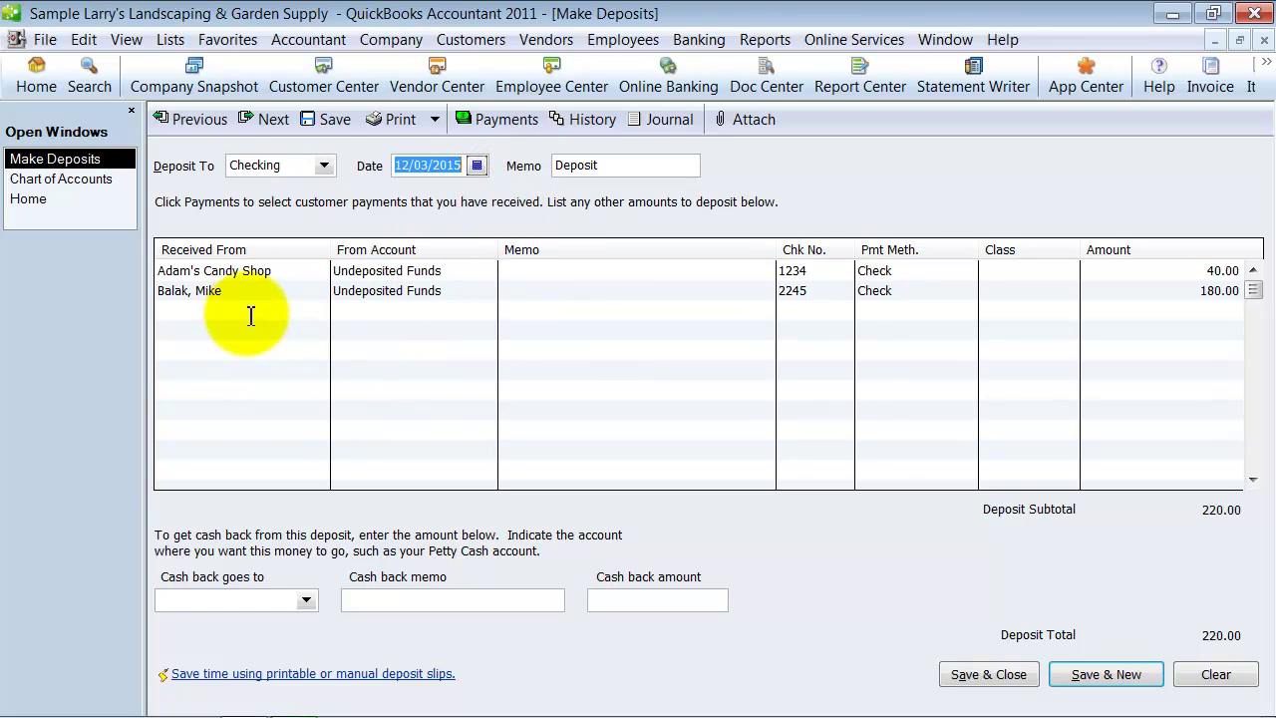
click(975, 678)
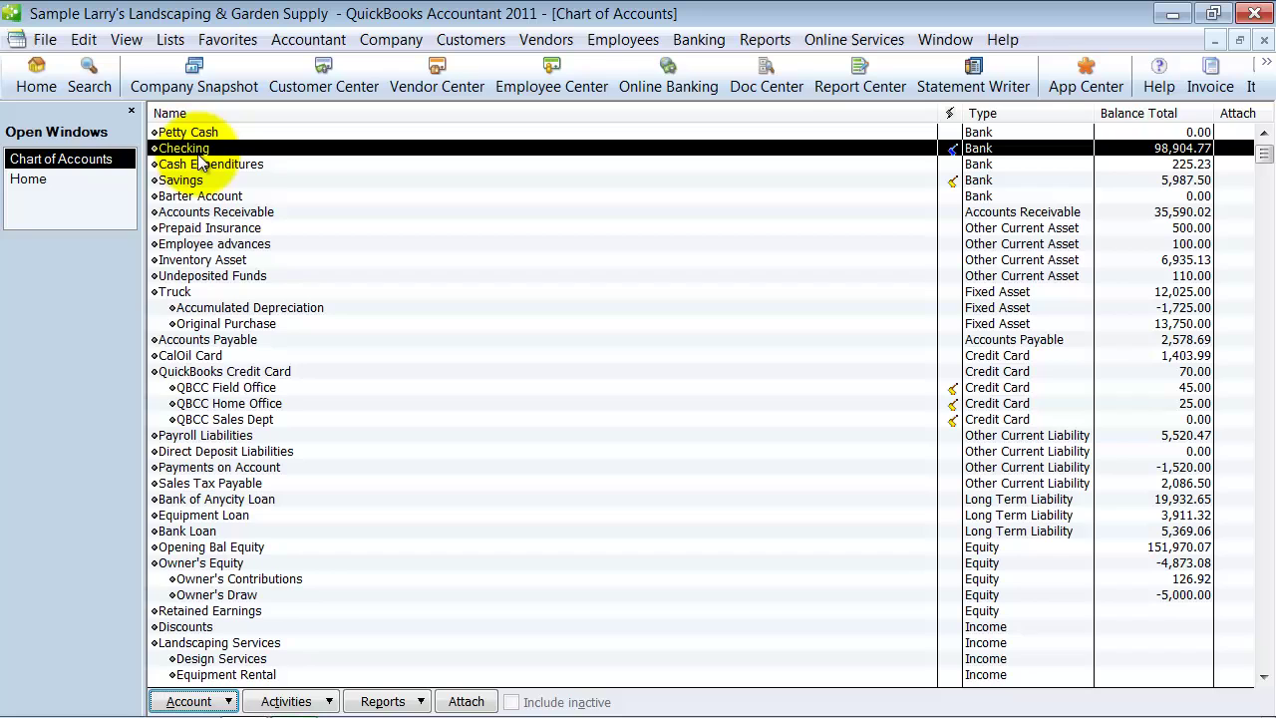
Open the Checking register, locate the 220.00 deposit dated 12/03/2015, then close the register
double_click(199, 157)
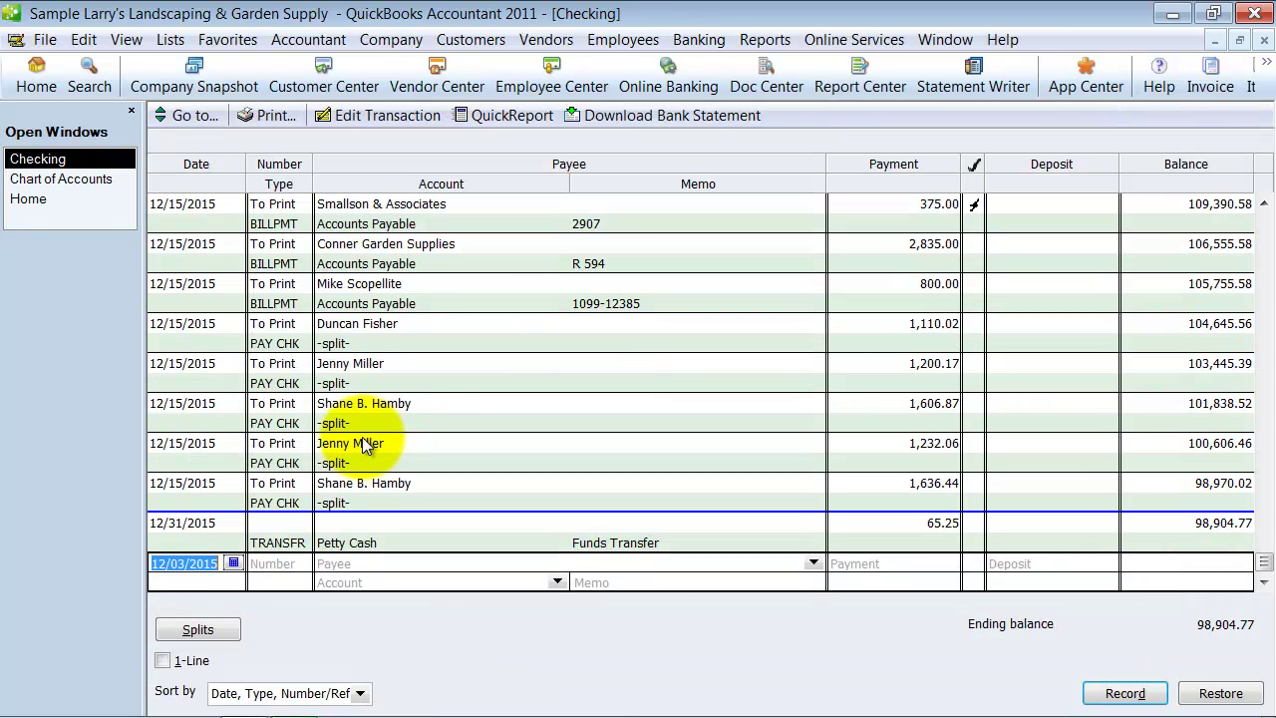
scroll(362, 448, up, 5)
scroll(362, 449, up, 4)
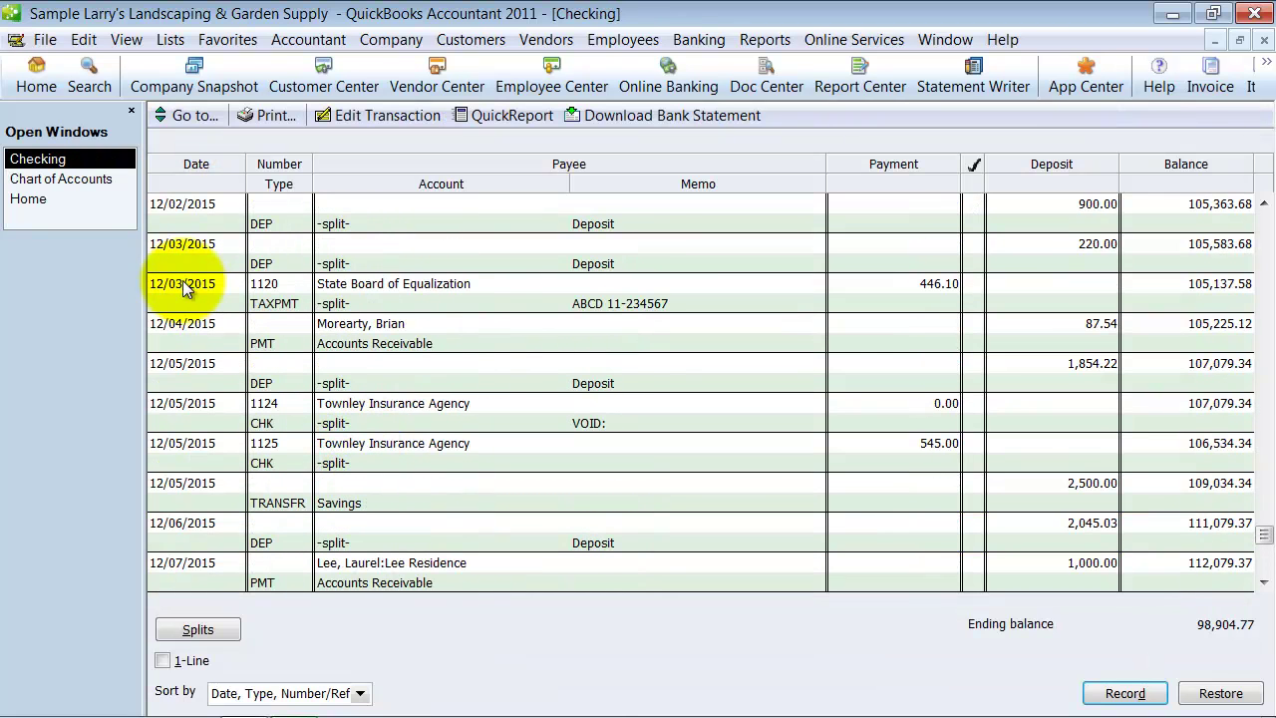
click(1086, 242)
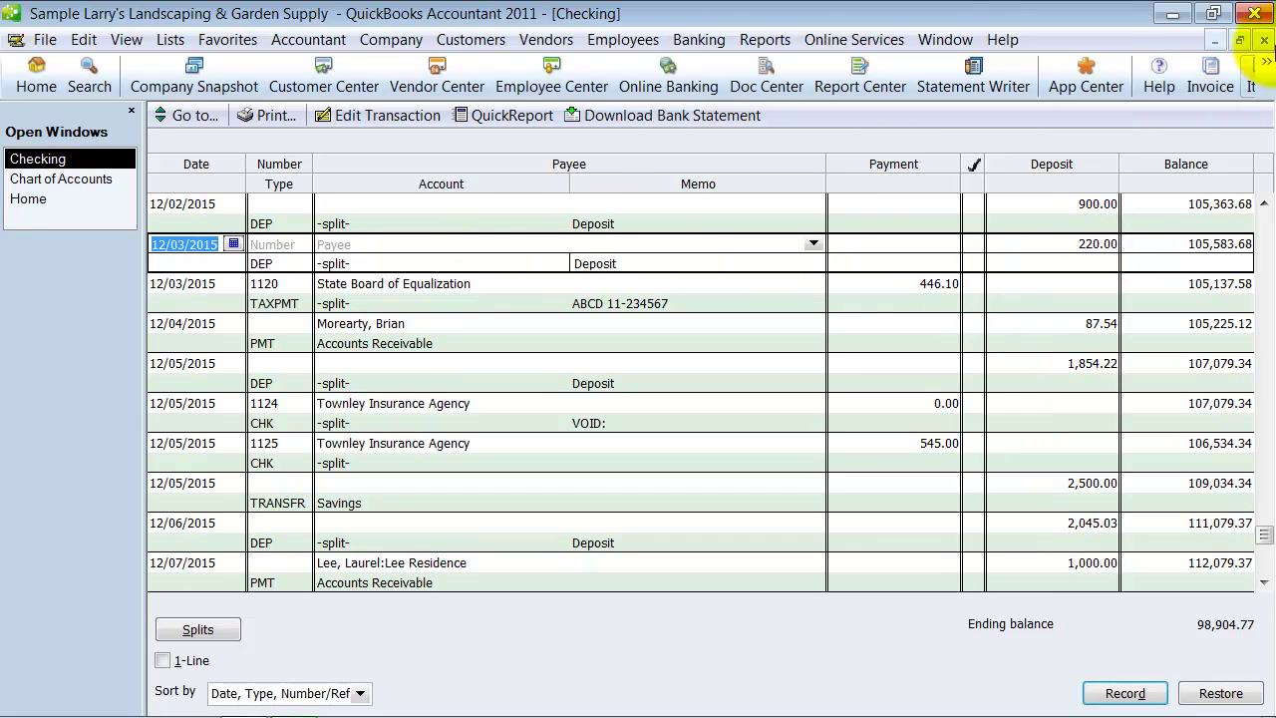
click(1265, 40)
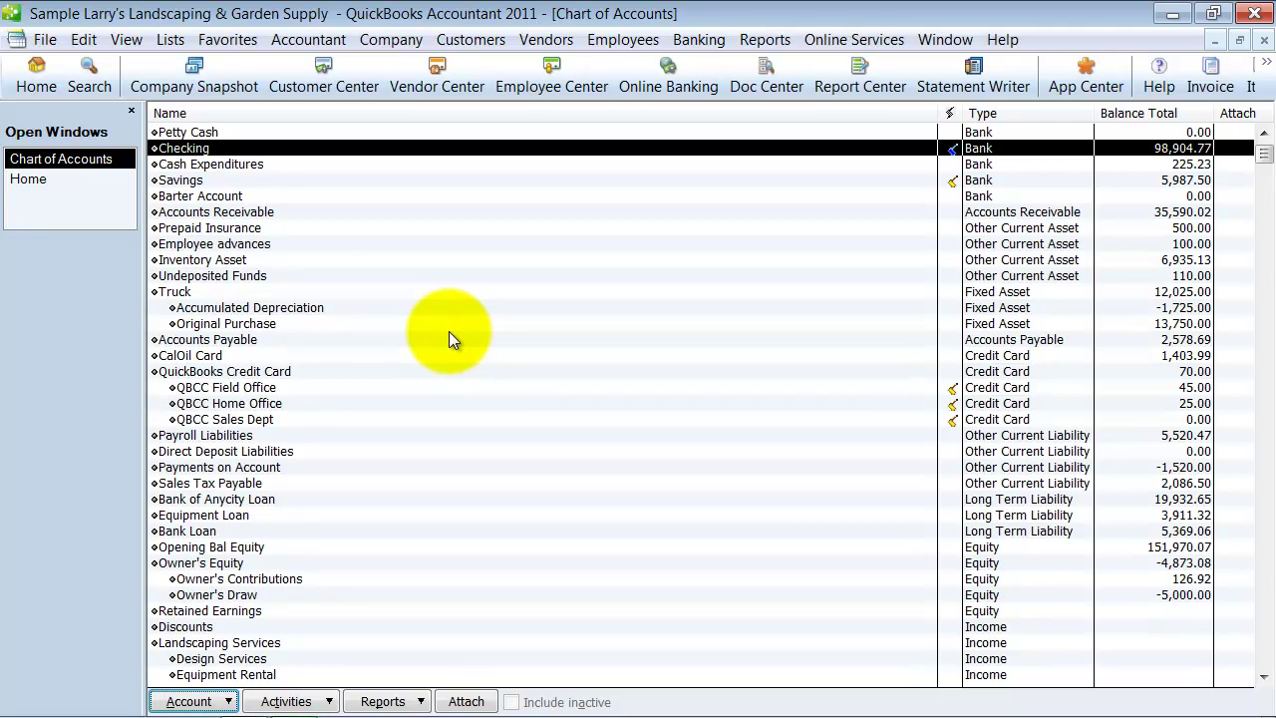
Uncheck 'Use Undeposited Funds as a default deposit to account' in company Payments preferences and accept the warning
click(83, 38)
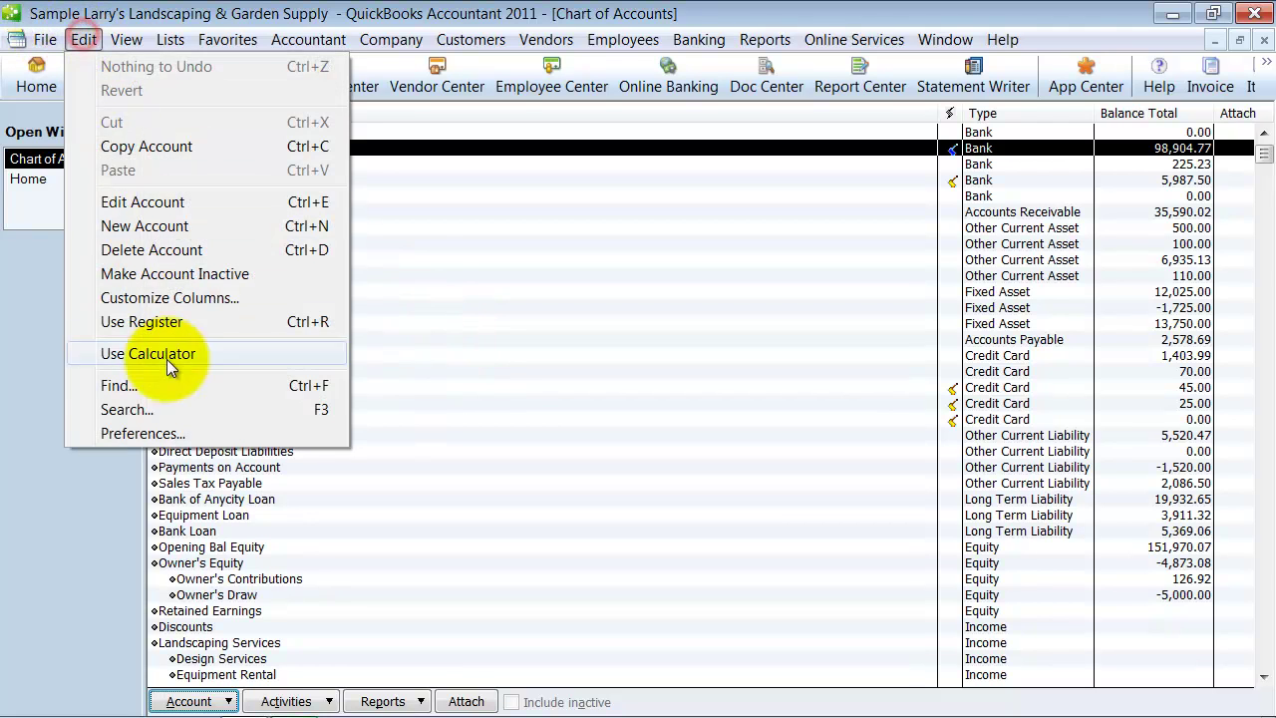
click(175, 435)
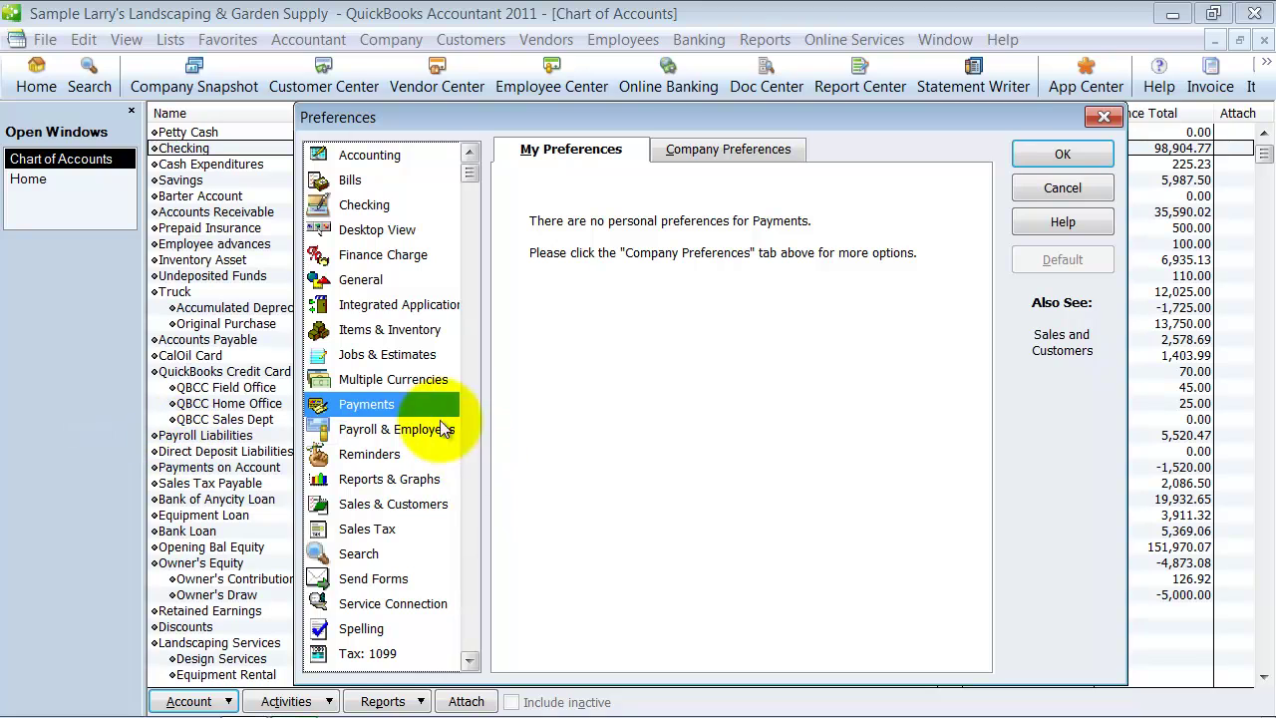
click(702, 150)
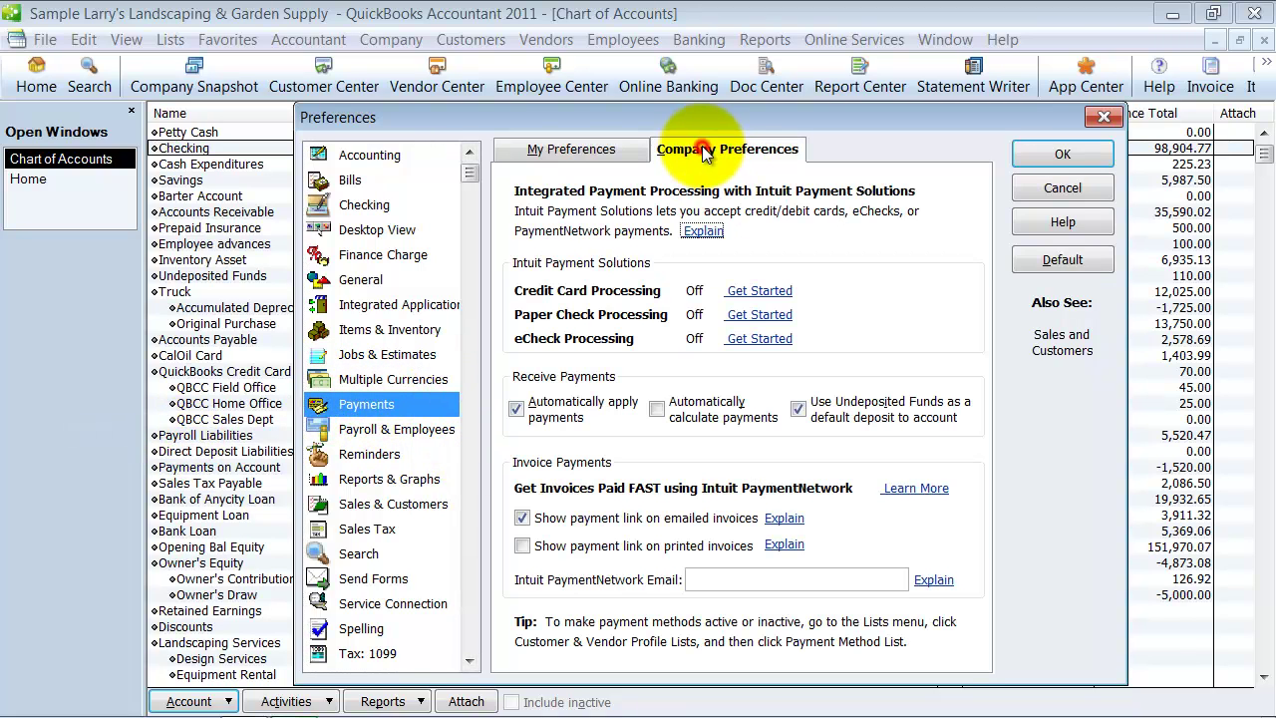
click(798, 408)
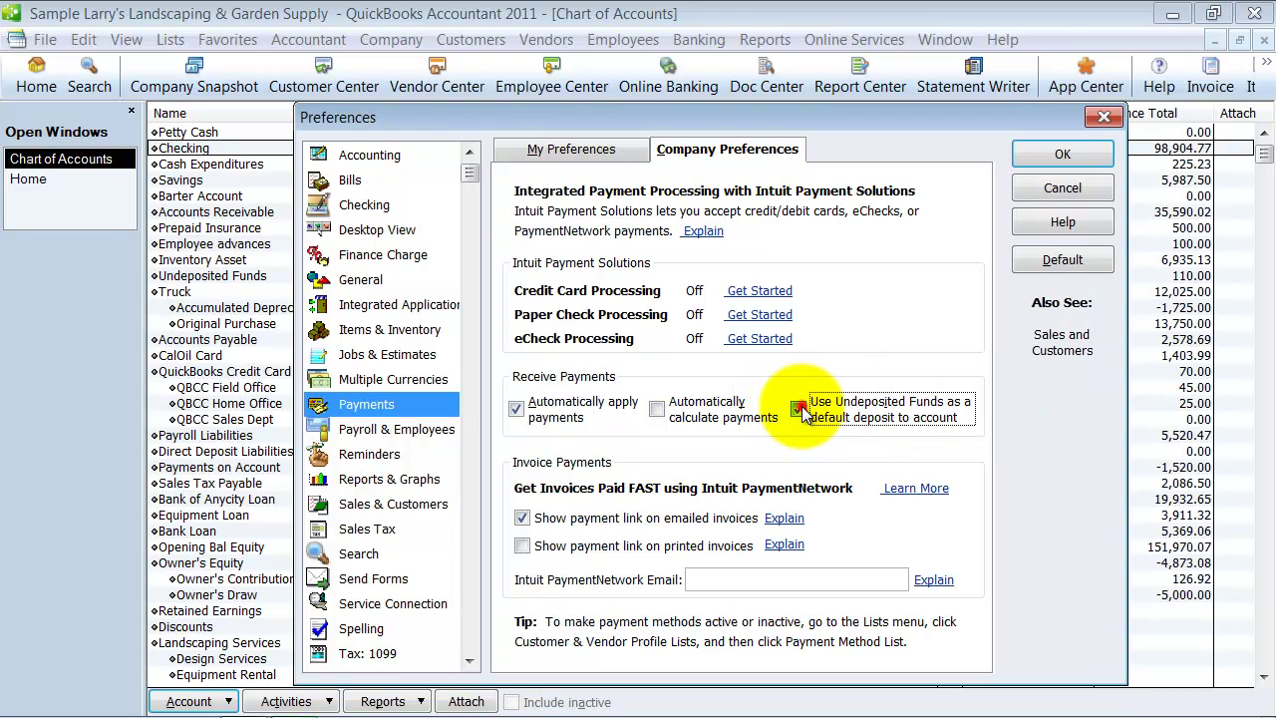
click(1070, 157)
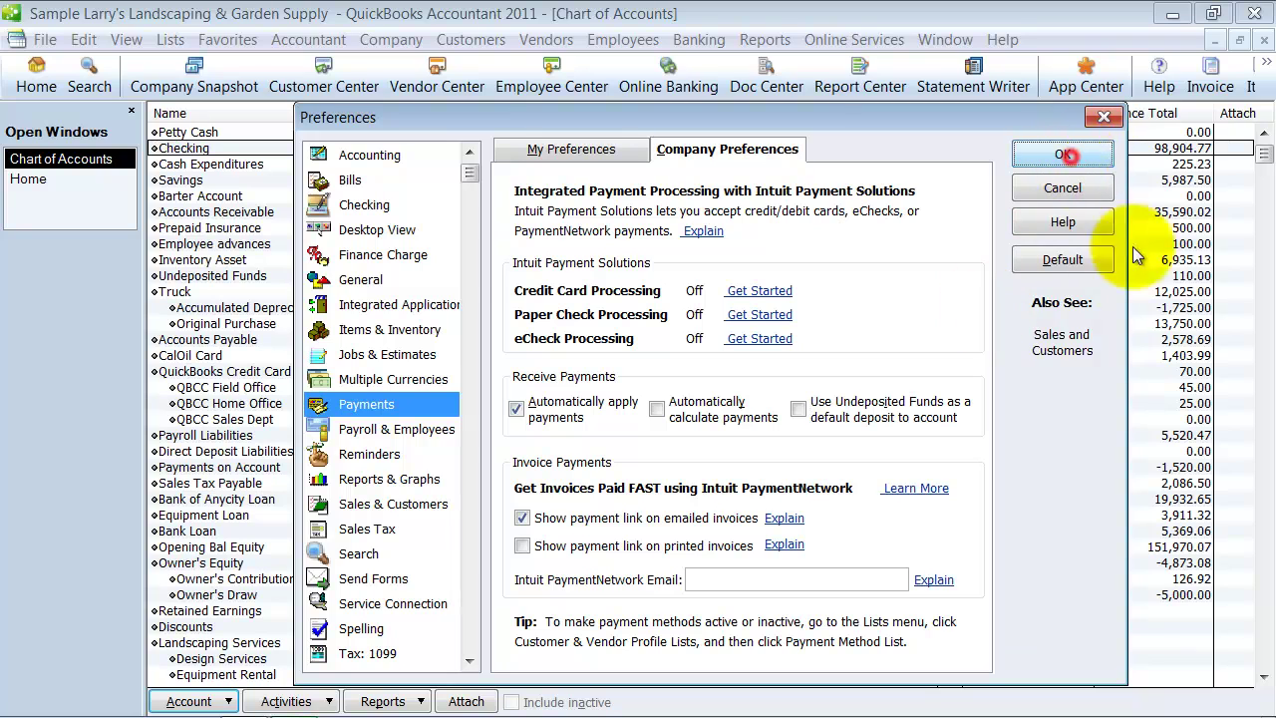
click(634, 249)
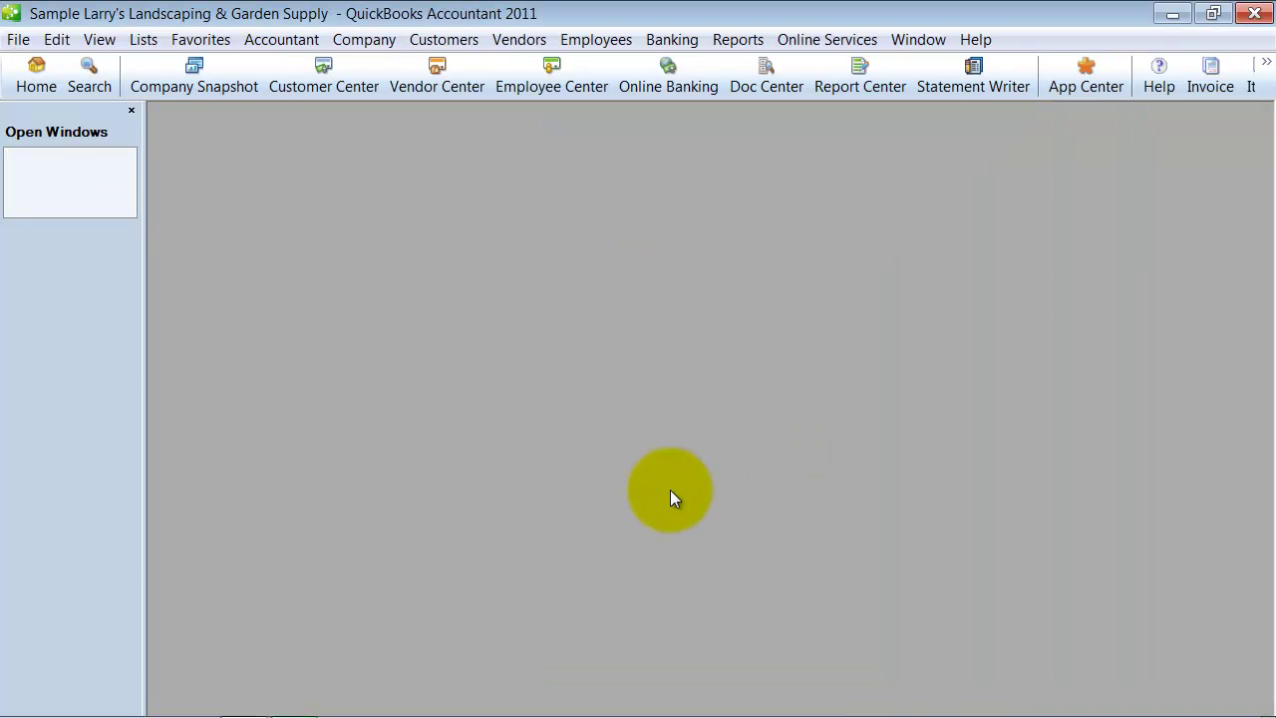
Maximize the Home page and open Receive Payments, turning off the payment interview prompt
click(16, 74)
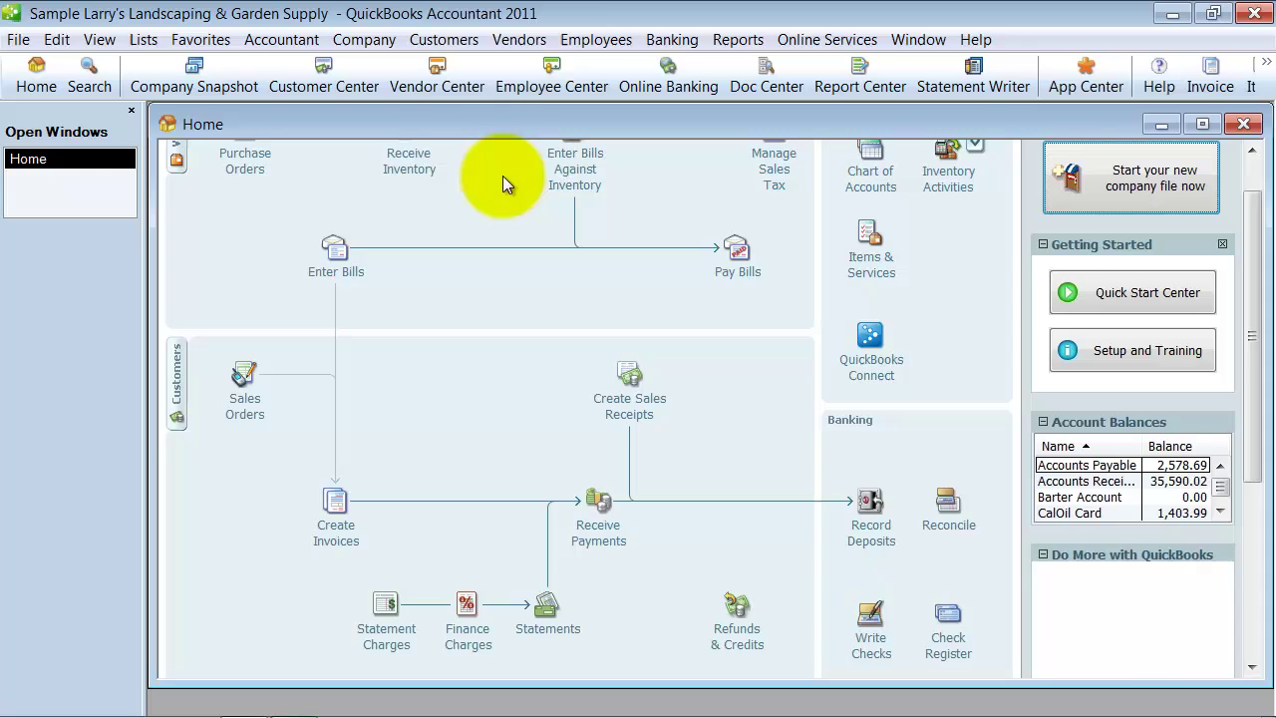
double_click(507, 120)
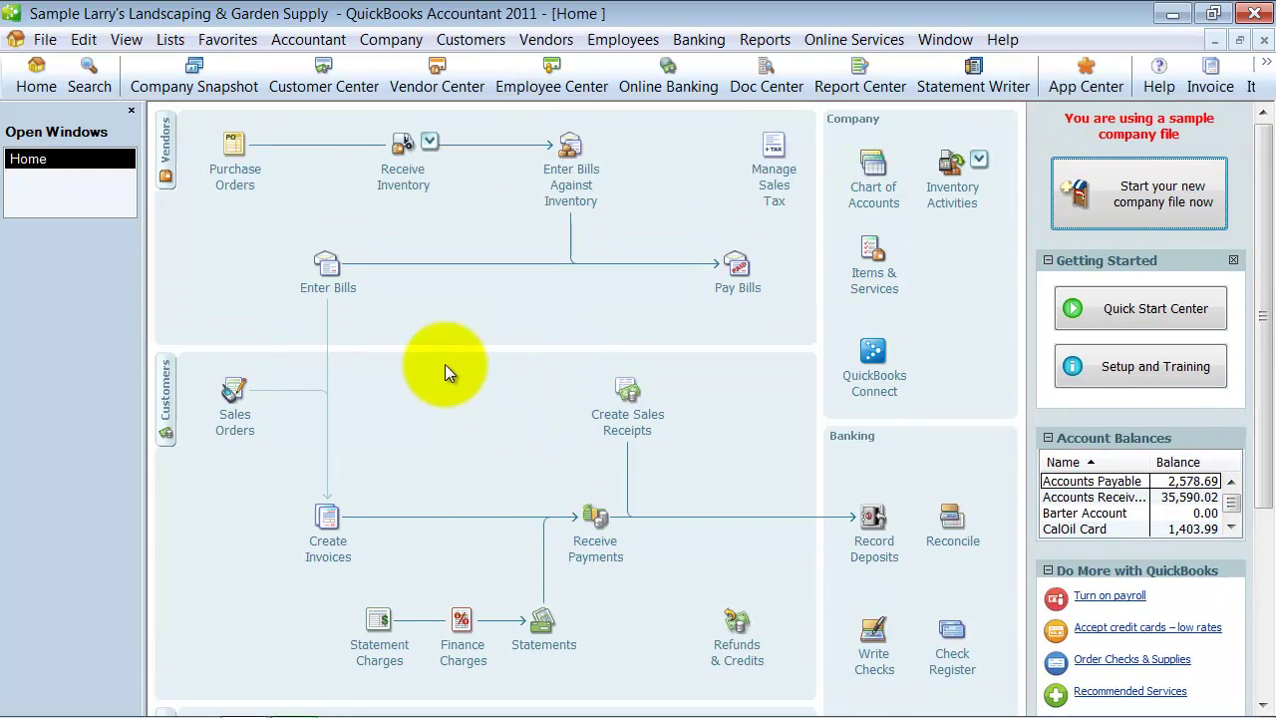
click(486, 40)
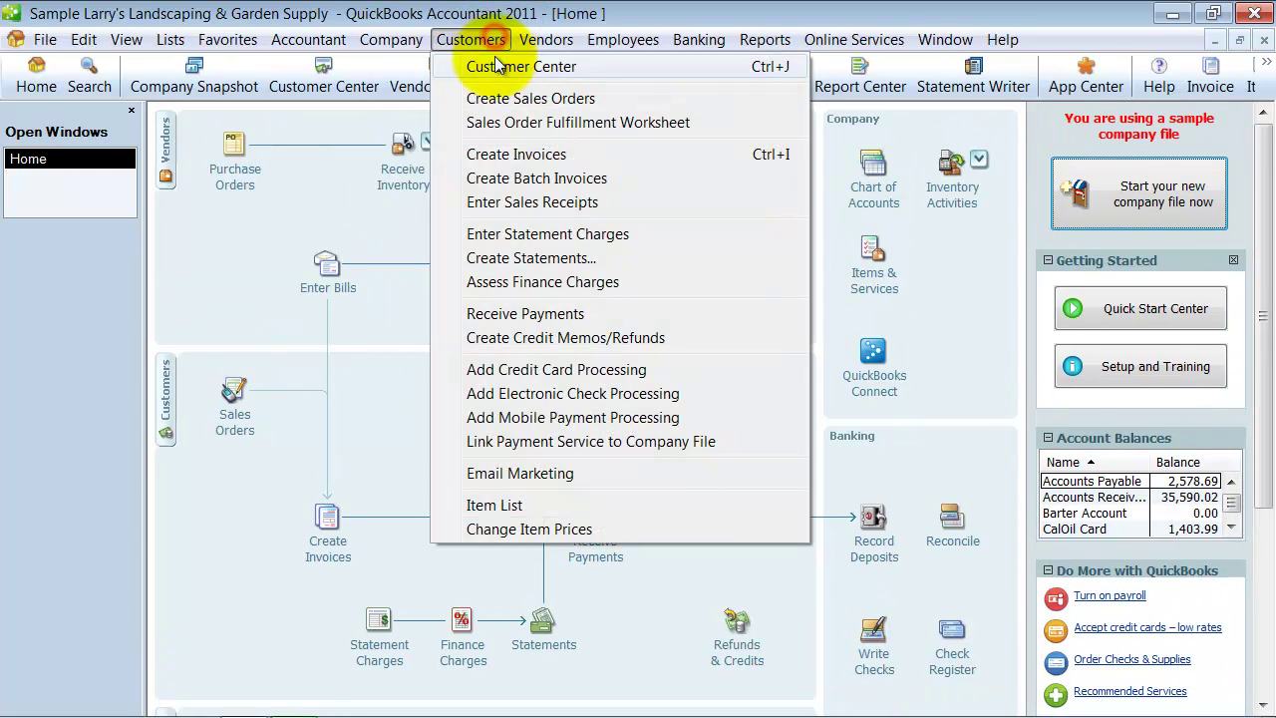
click(496, 313)
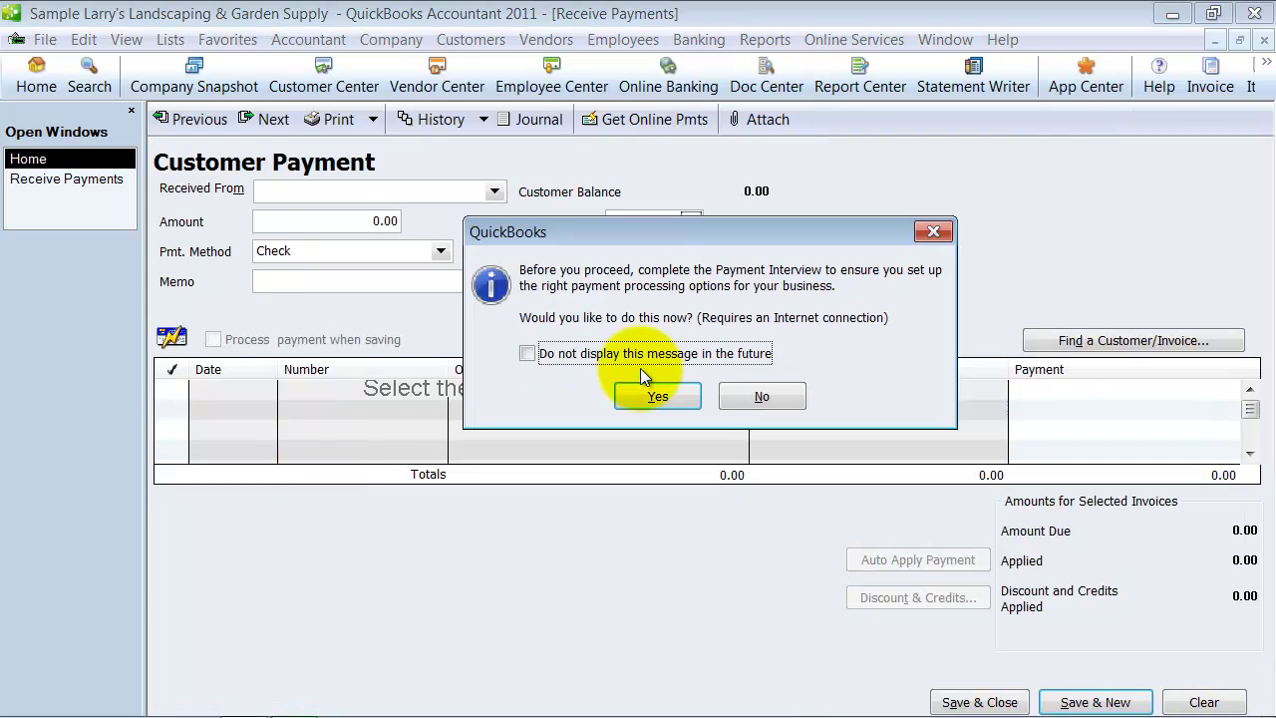
click(555, 354)
click(735, 395)
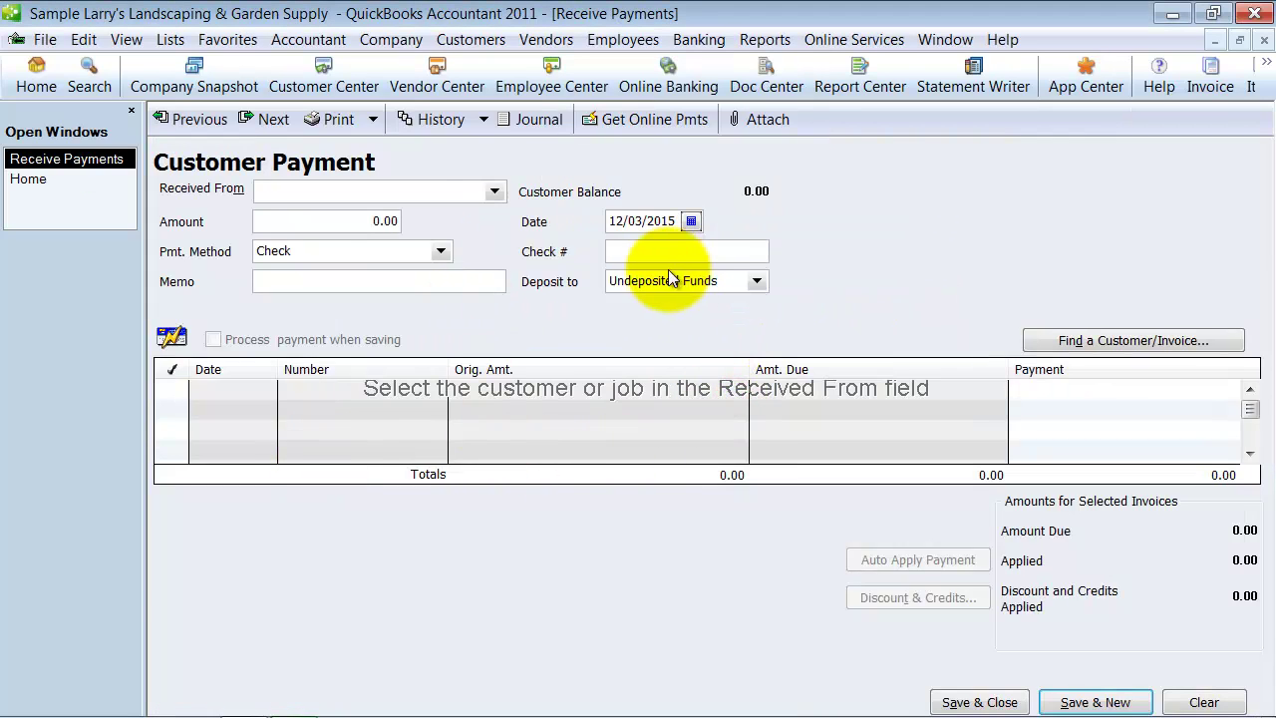
Set the payment's Deposit To account to Checking
click(755, 280)
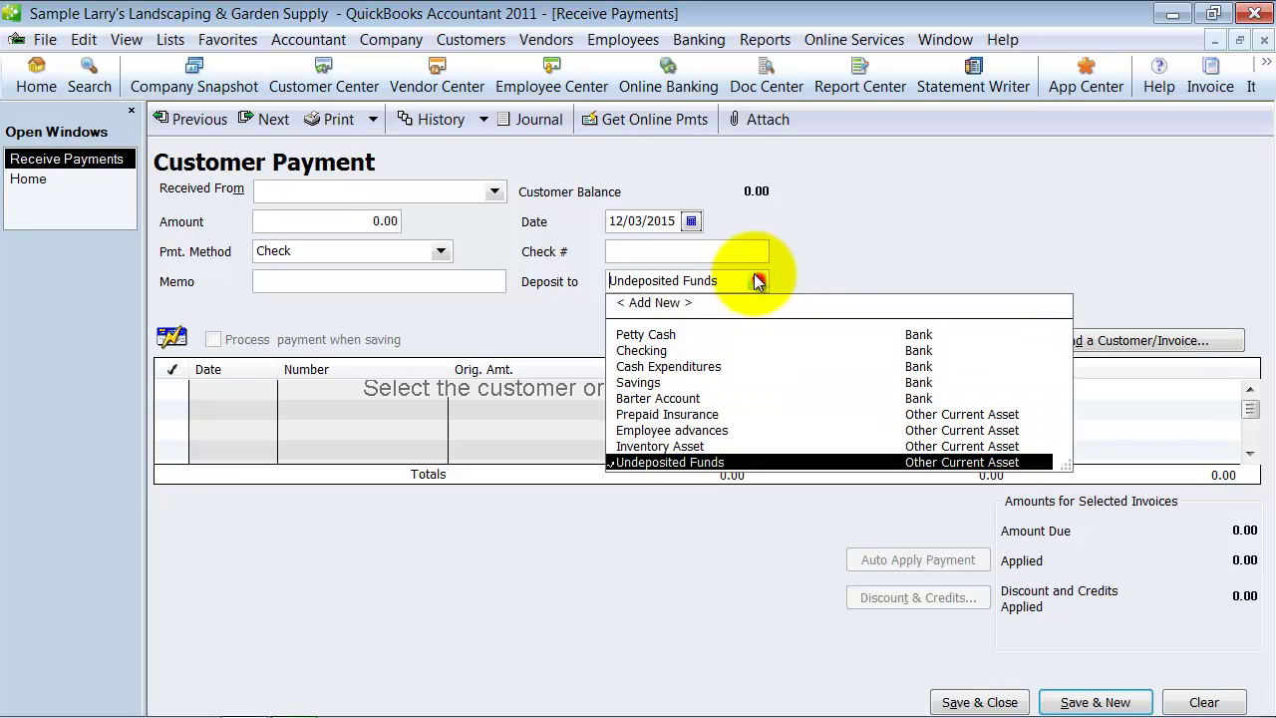
click(670, 463)
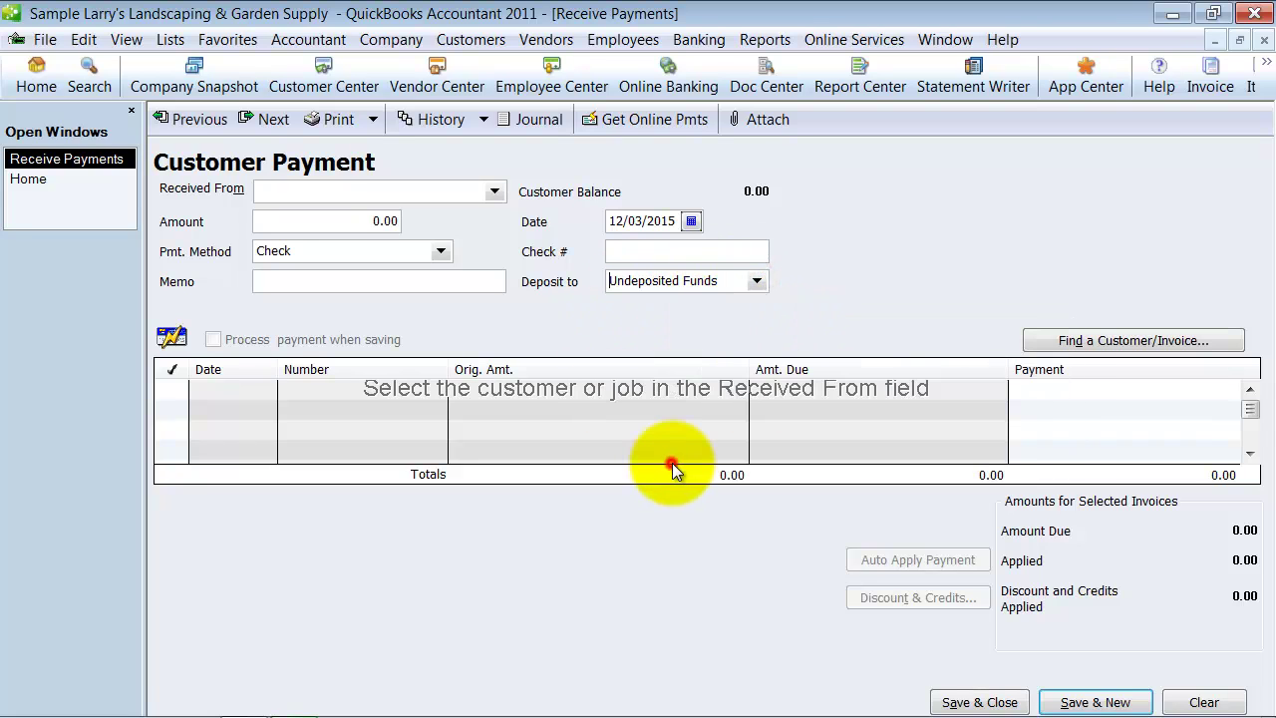
click(758, 280)
click(629, 351)
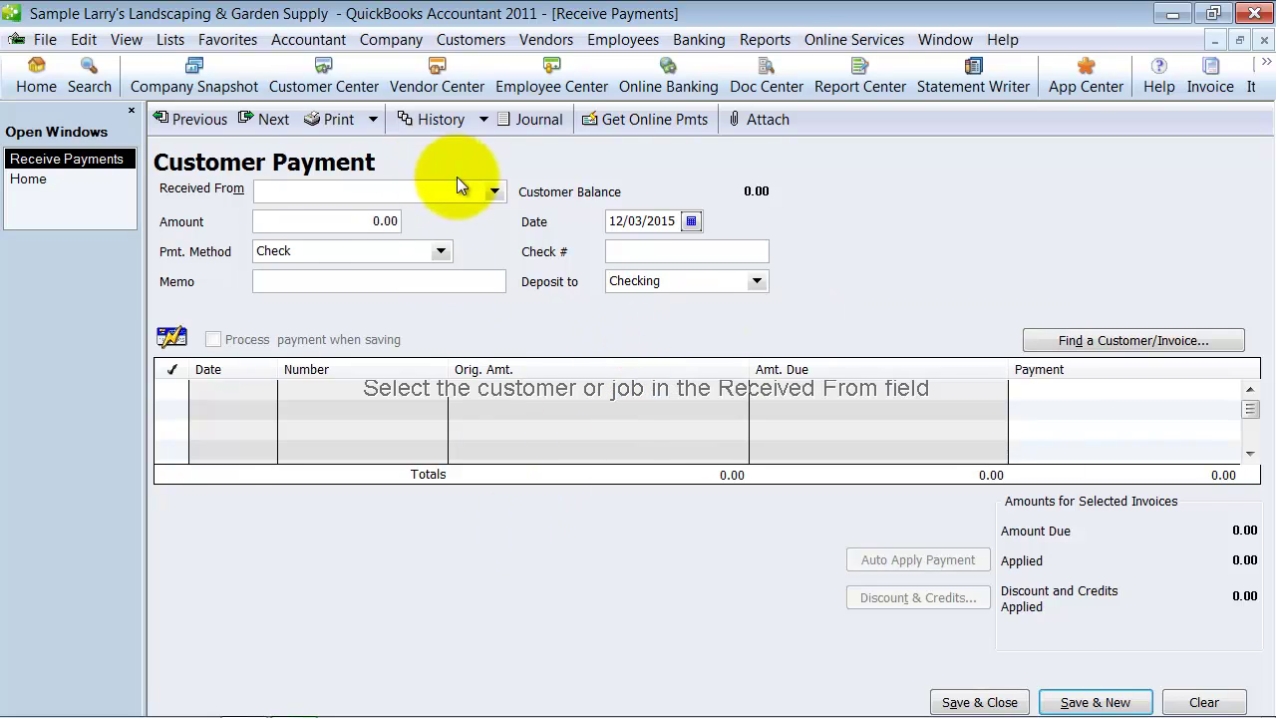
Choose the paying customer, enter 1,125.00 with check number 1256, and save the payment
click(403, 191)
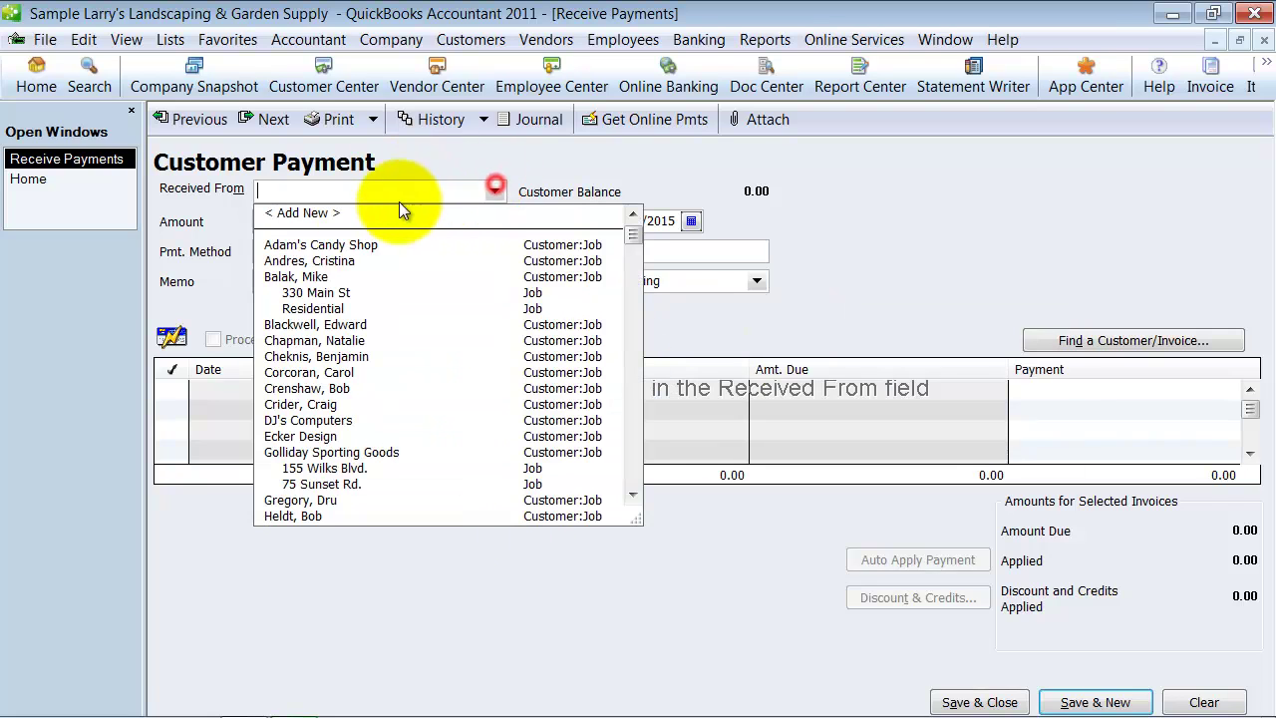
click(295, 324)
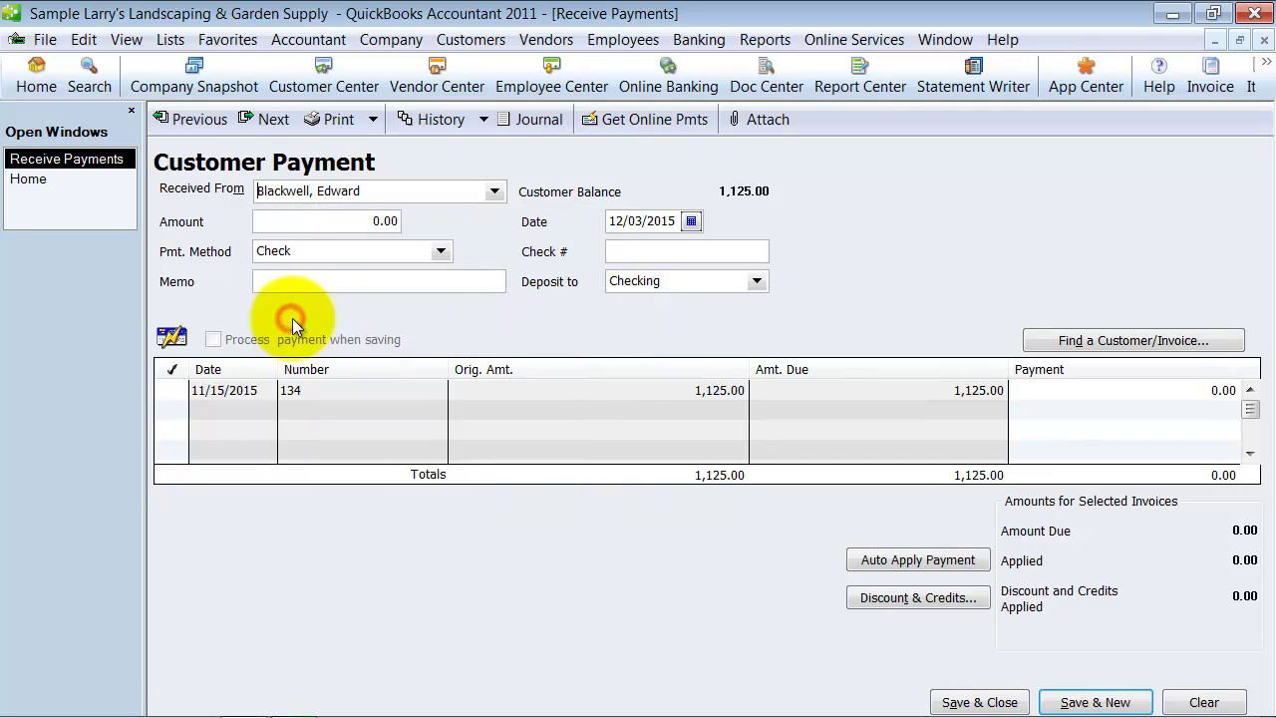
click(339, 221)
text(1125)
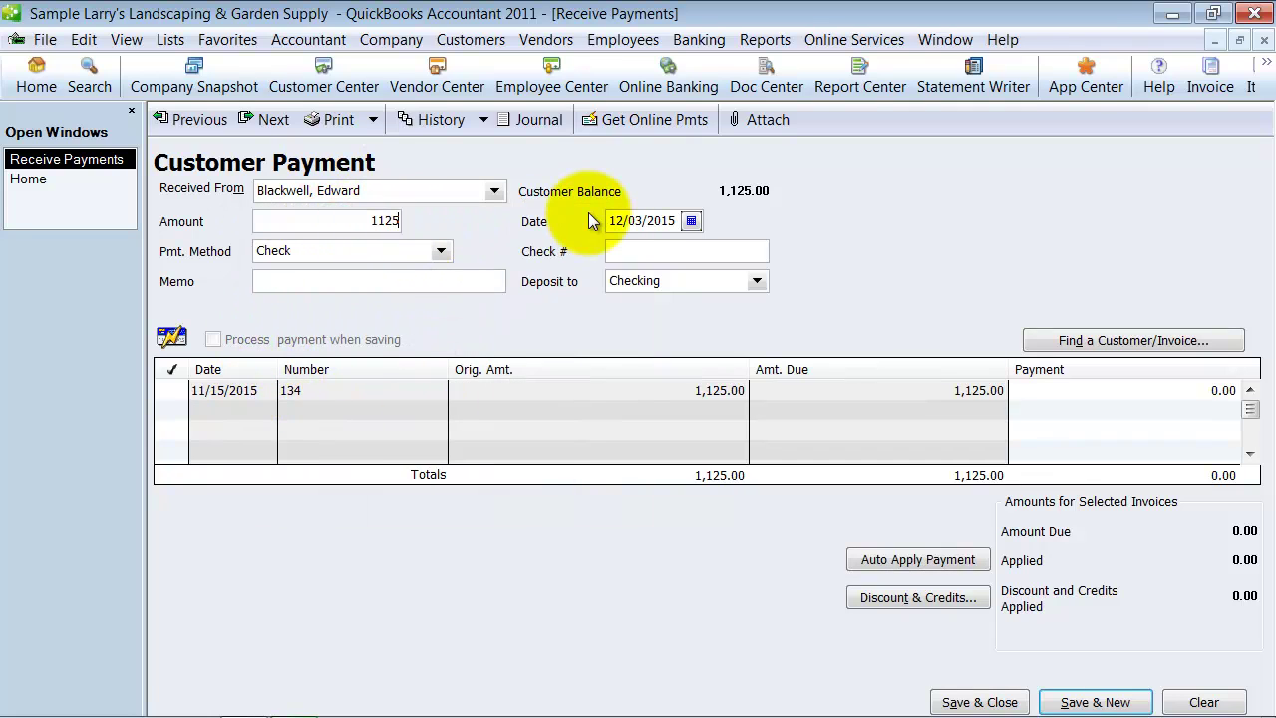
key(Tab)
key(Tab)
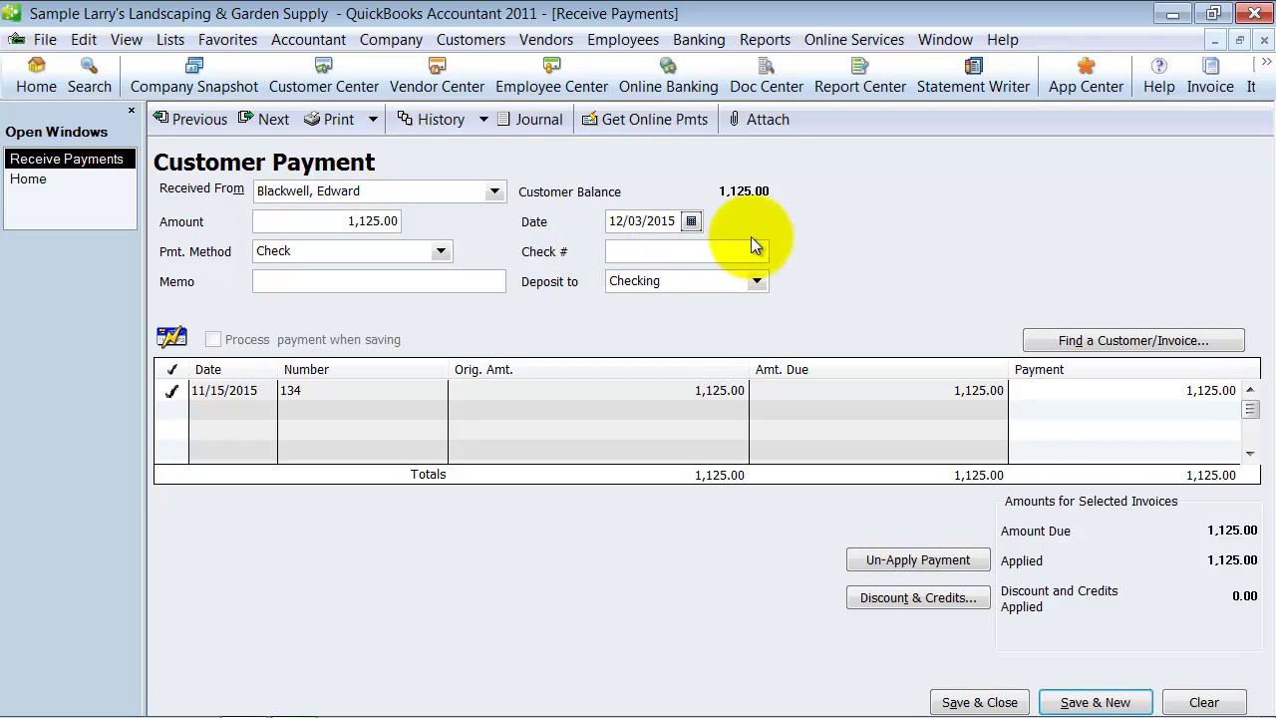
text(1256)
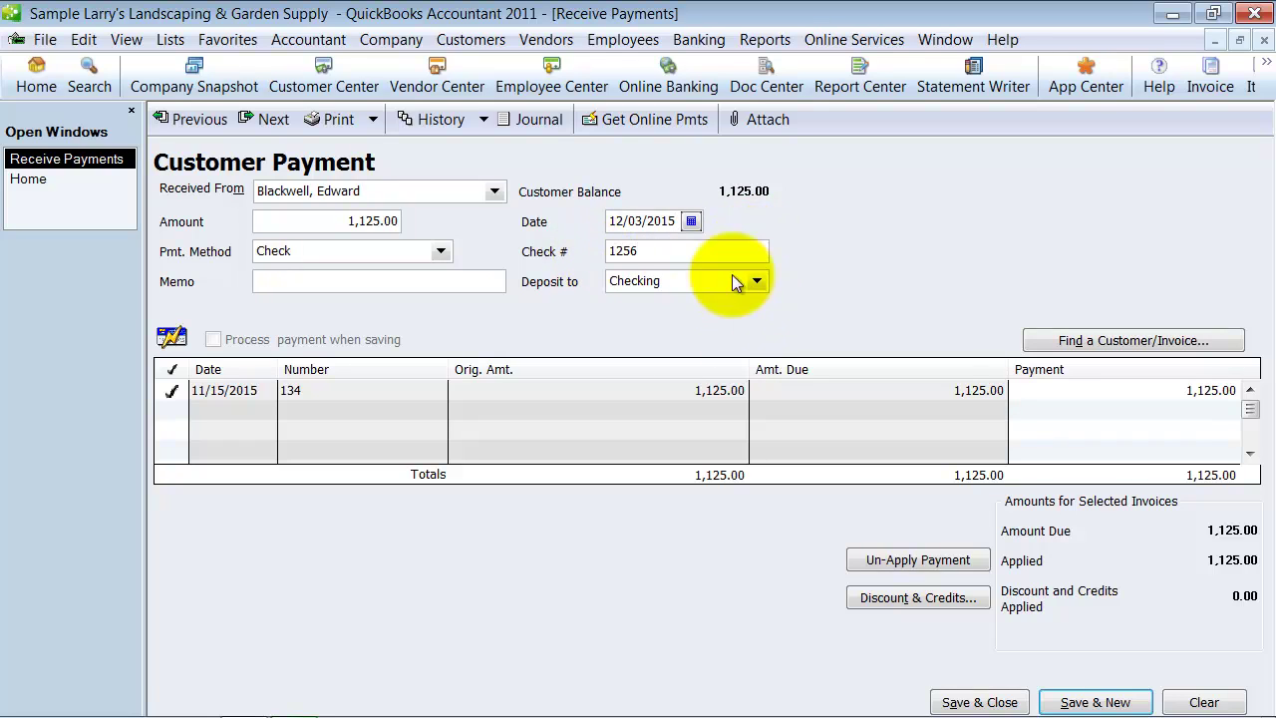
key(Tab)
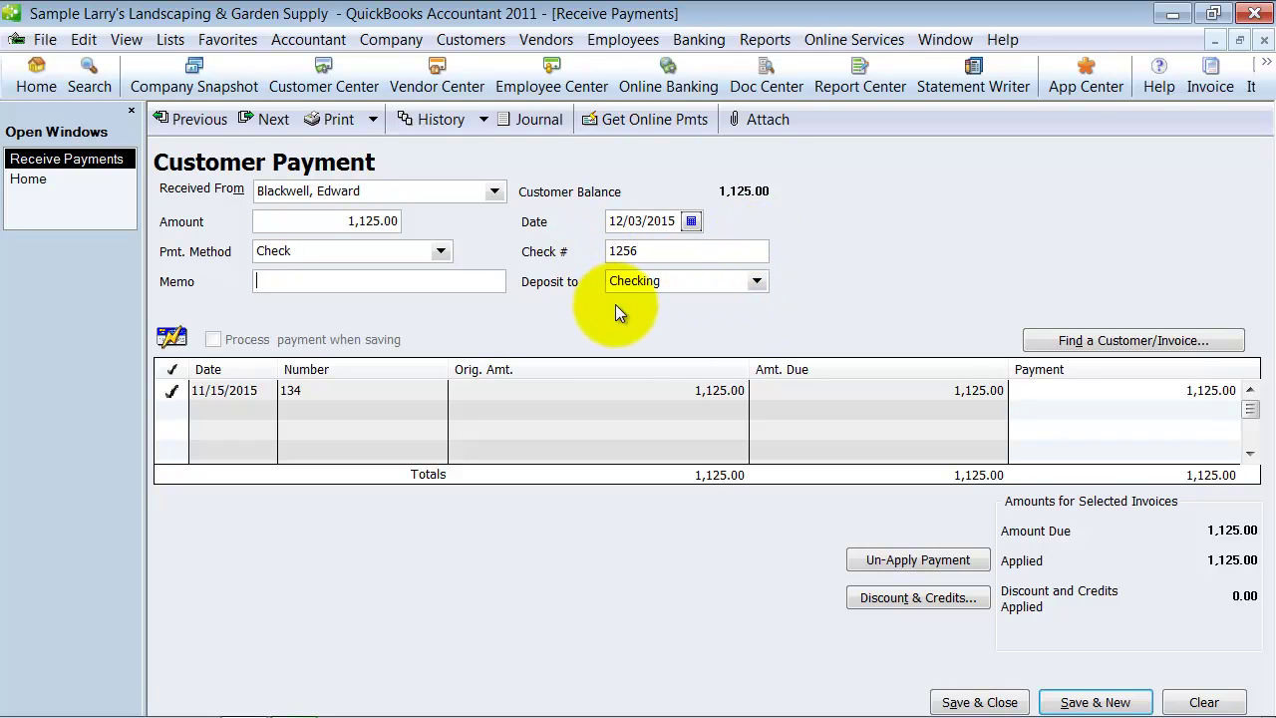
click(969, 701)
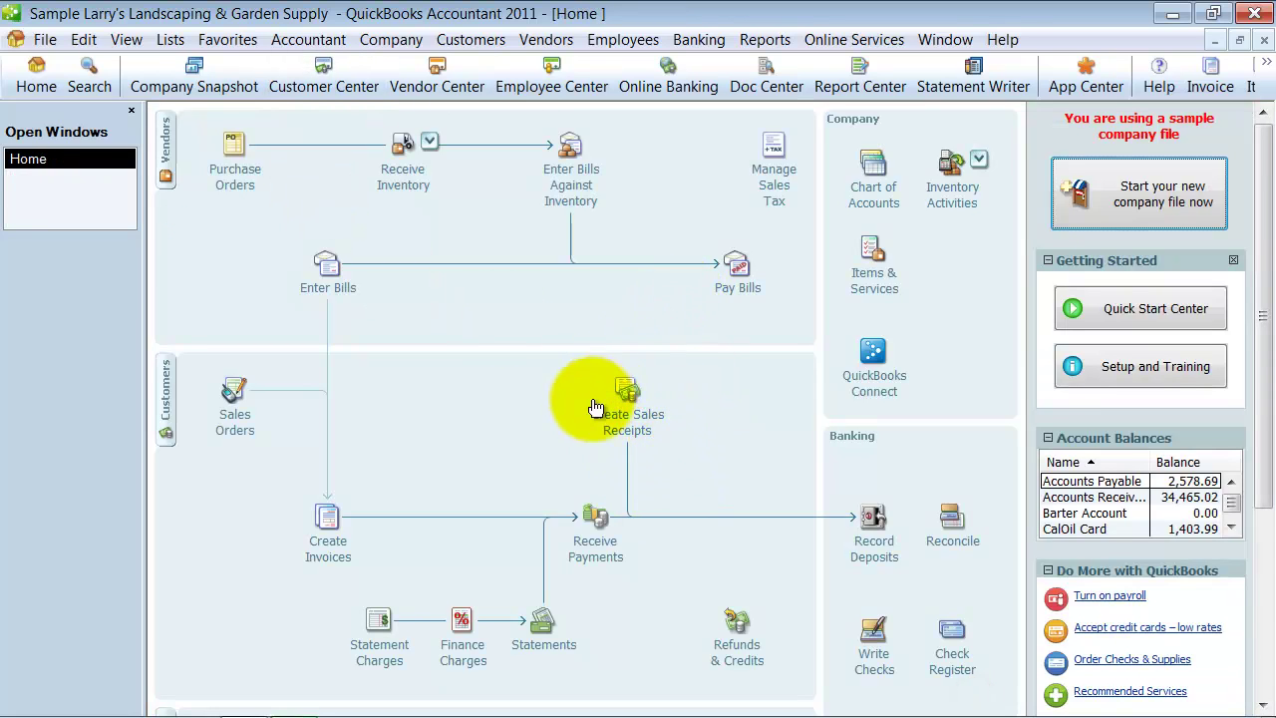
Start a new sales receipt and switch its Deposit To account from Checking to Savings
click(627, 421)
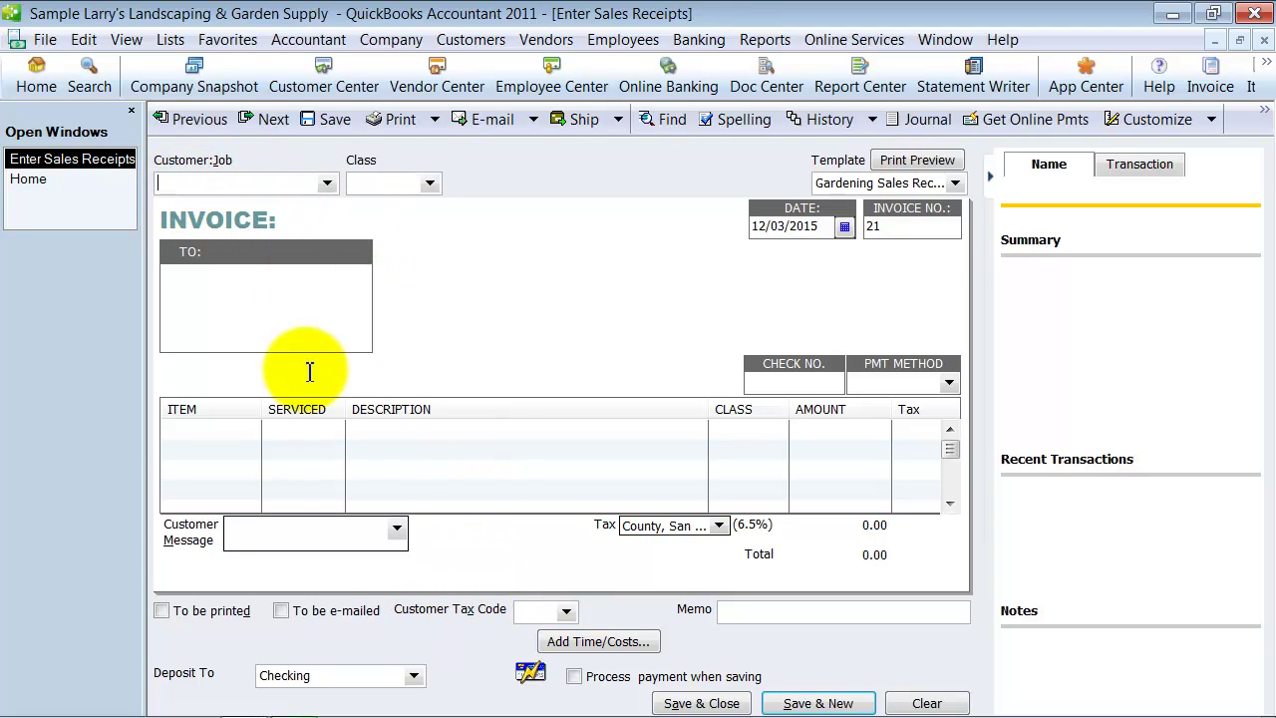
click(413, 675)
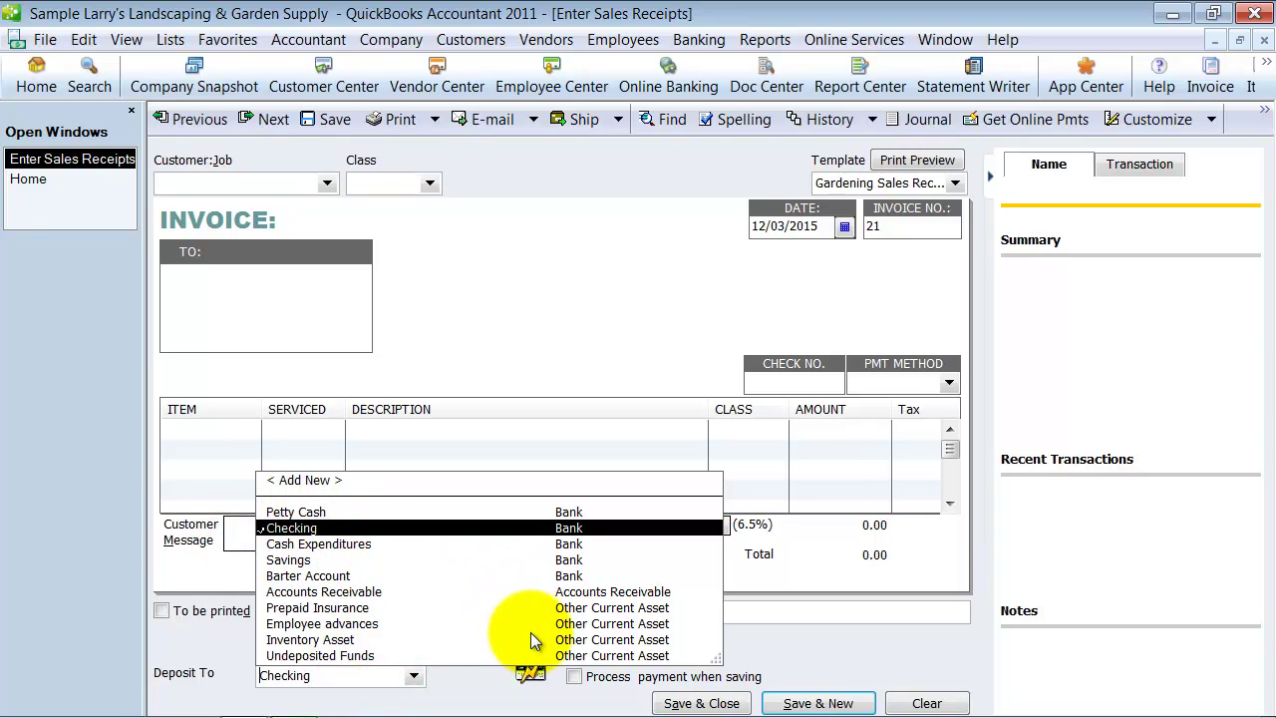
click(299, 561)
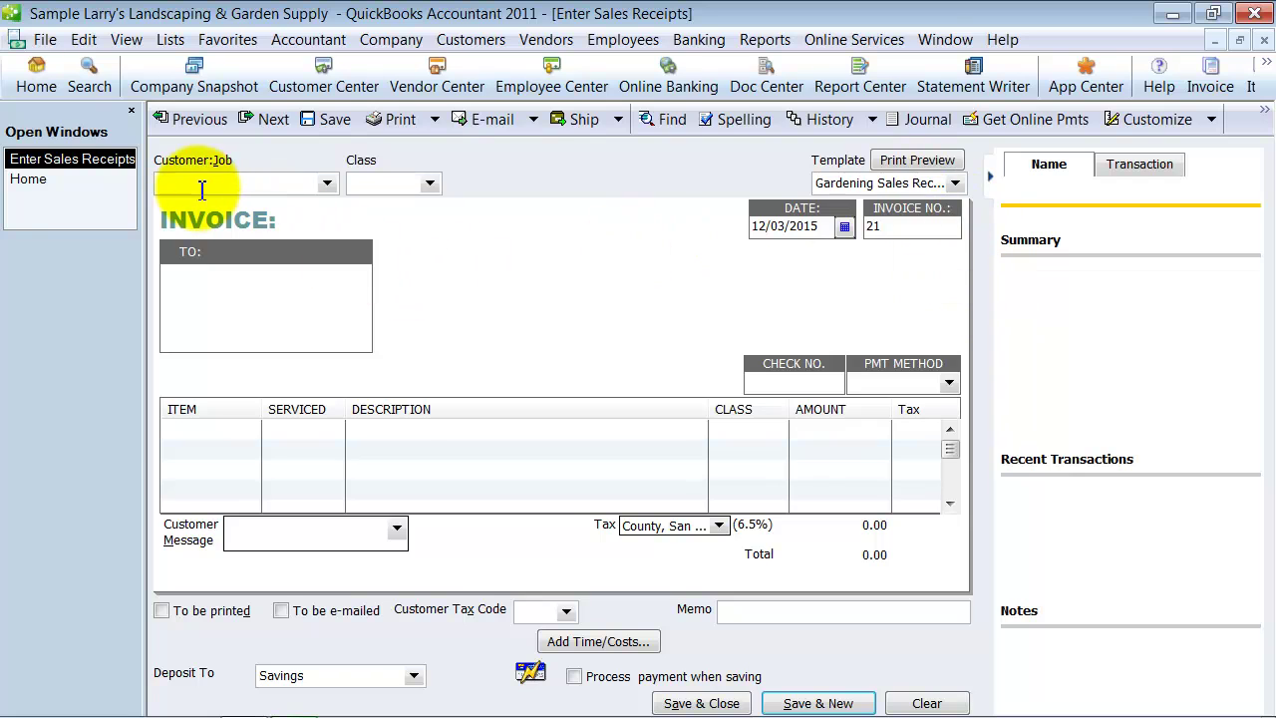
click(413, 675)
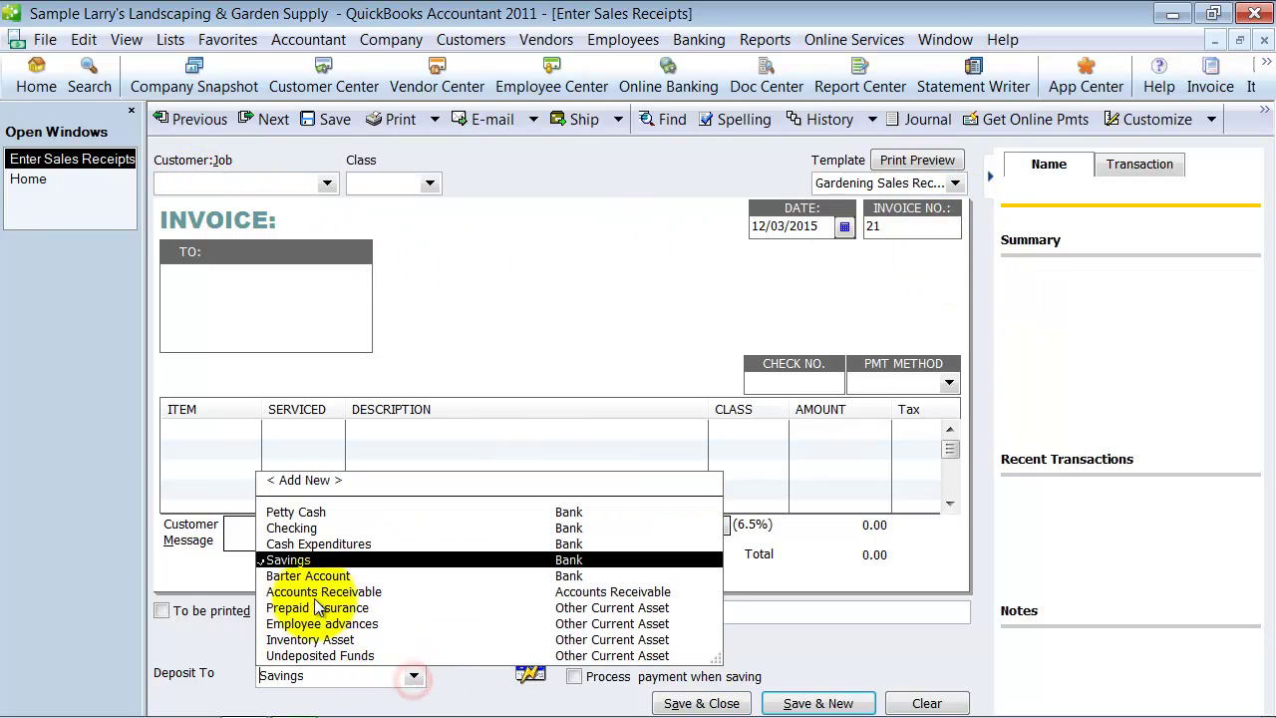
Close the sales receipt and re-tick 'Use Undeposited Funds as a default deposit to account' in company Payments preferences
click(684, 703)
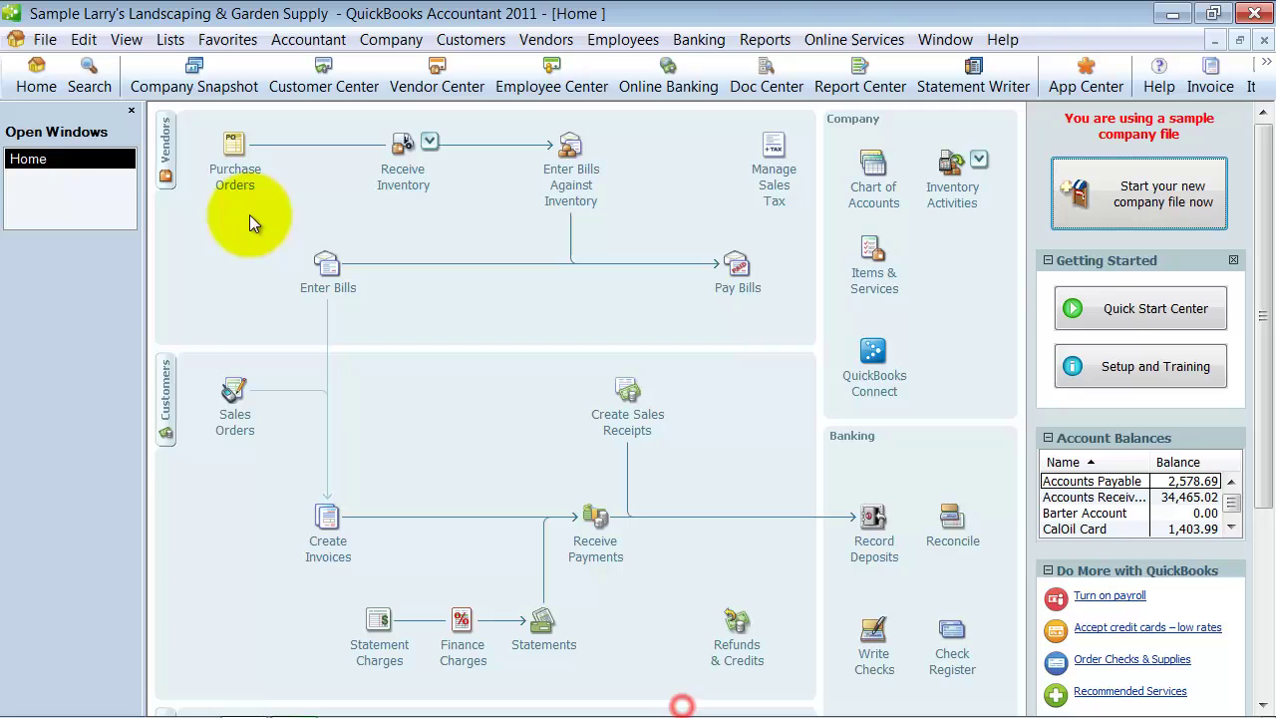
click(84, 39)
click(119, 319)
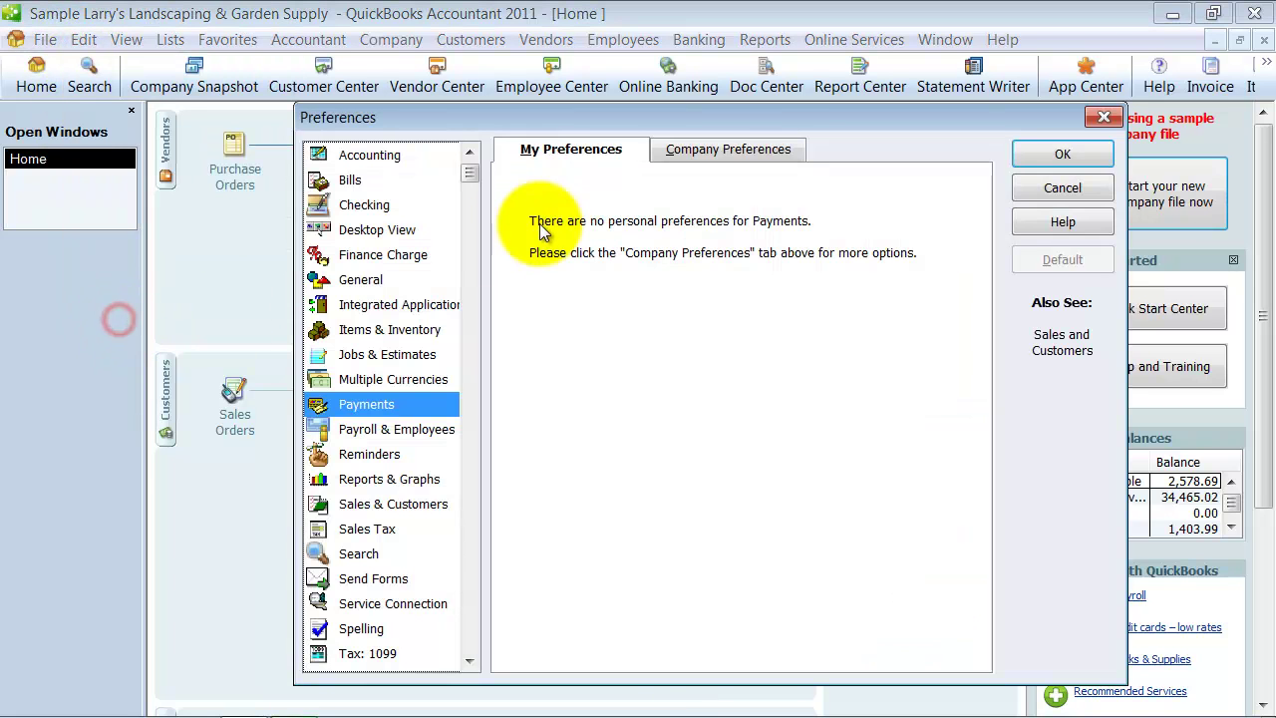
click(743, 149)
click(840, 417)
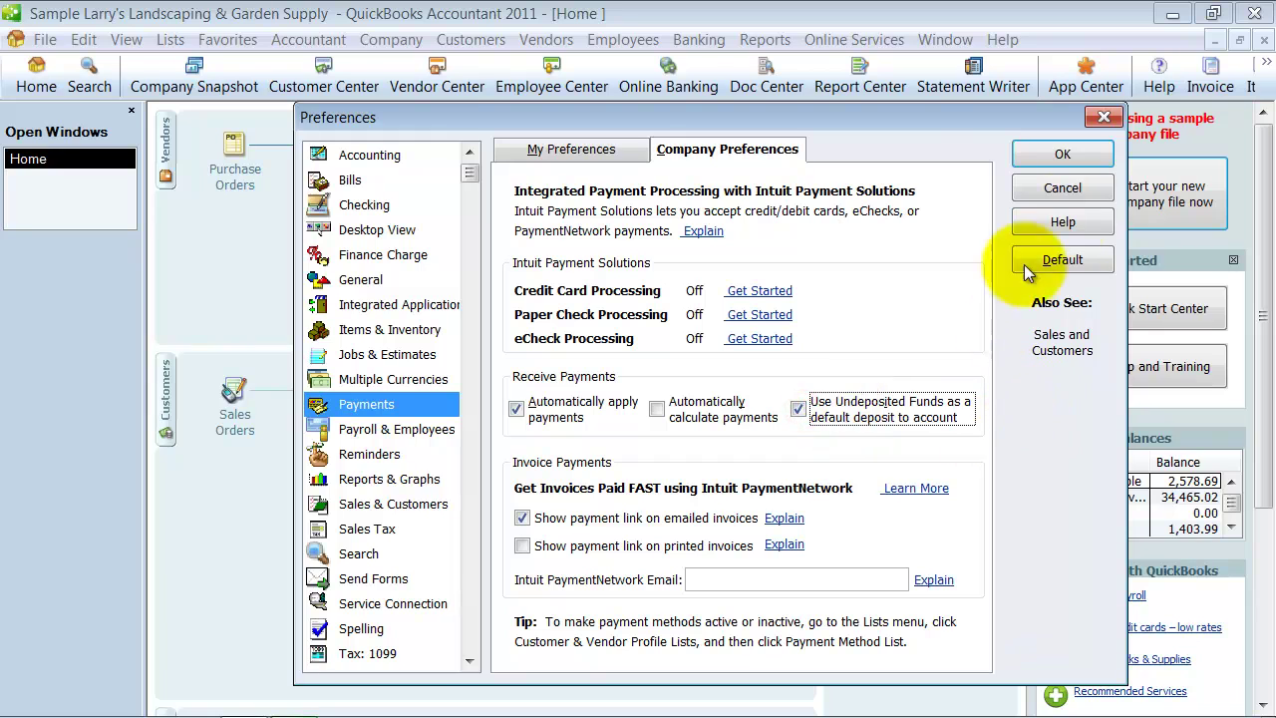
click(1080, 154)
click(635, 250)
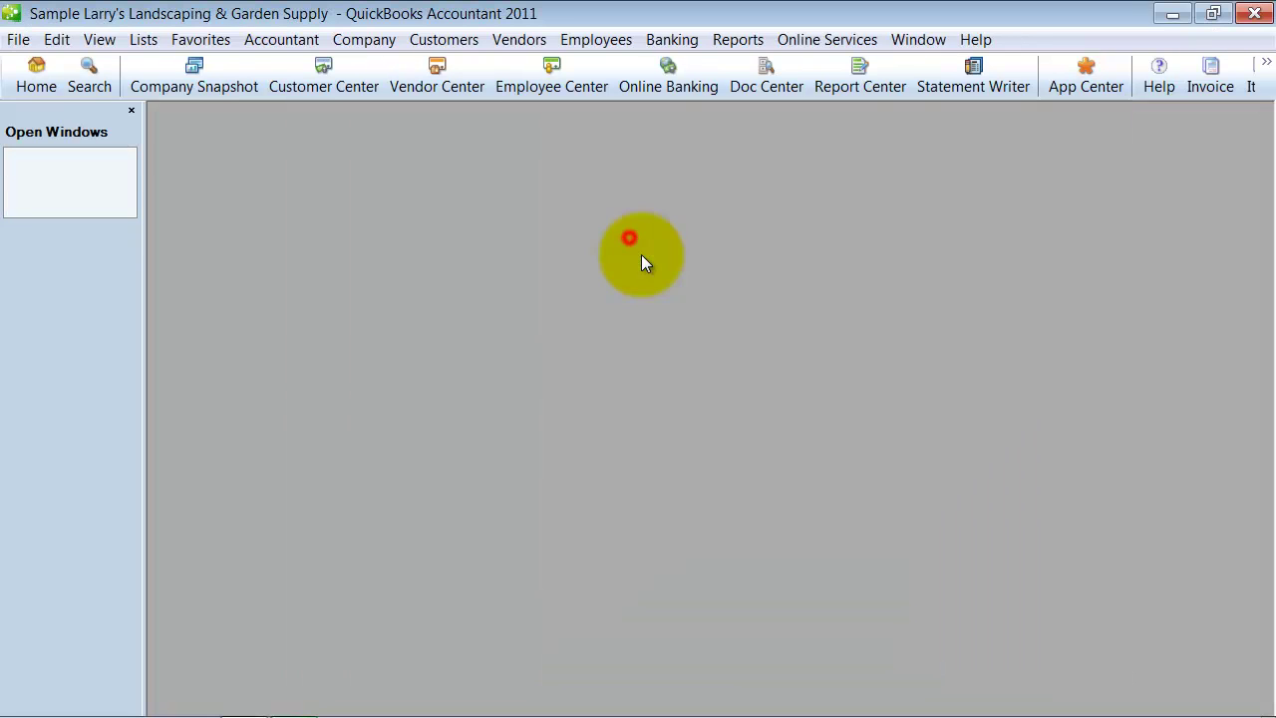
Return to the Home page and open a new sales receipt, number 21, to verify the change
click(34, 88)
click(632, 407)
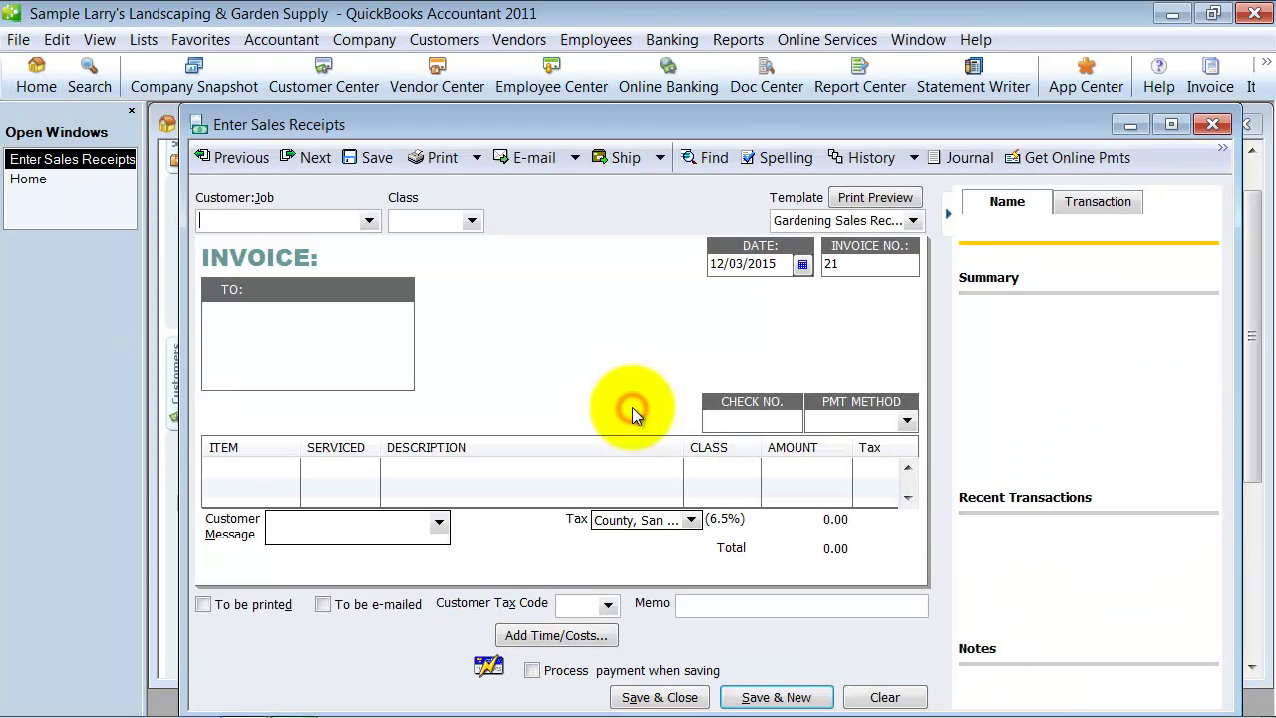